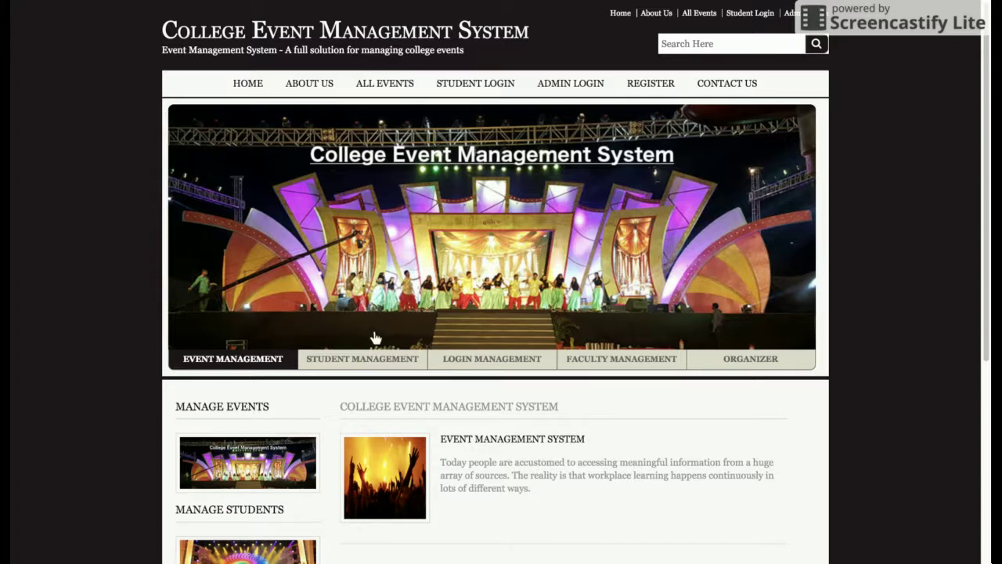
Cycle through the Student, Login and Faculty Management banner slides, then return to Event Management.
click(364, 356)
click(480, 359)
click(629, 357)
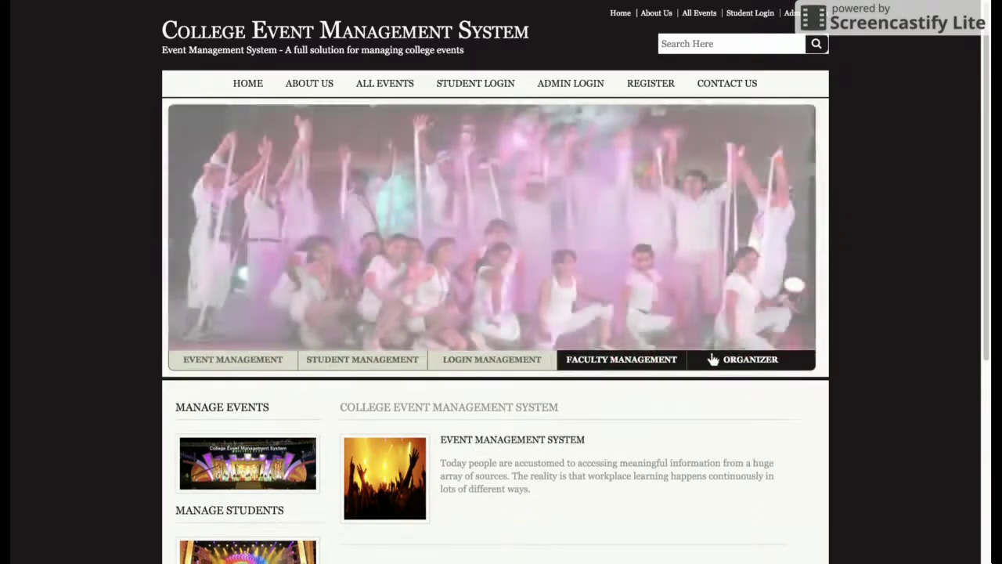
click(499, 365)
click(390, 365)
click(249, 362)
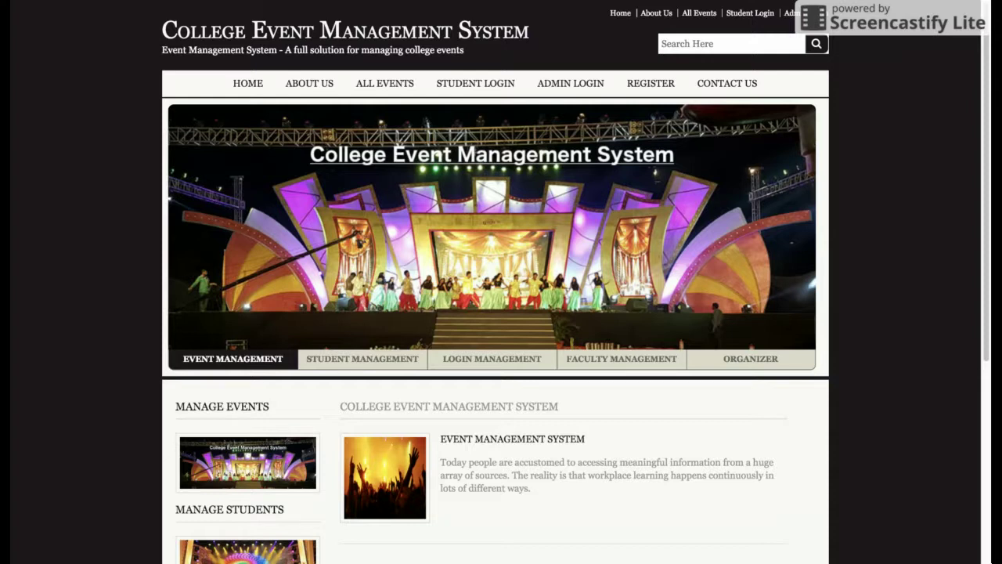
scroll(581, 358, down, 4)
scroll(582, 358, up, 4)
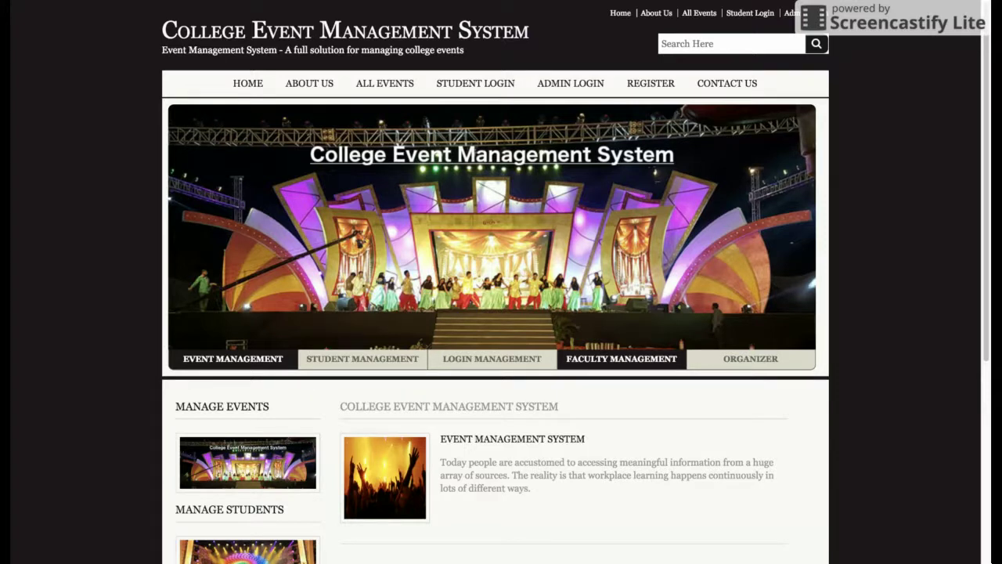
Visit the About Us page, then list all five available events.
scroll(490, 234, down, 4)
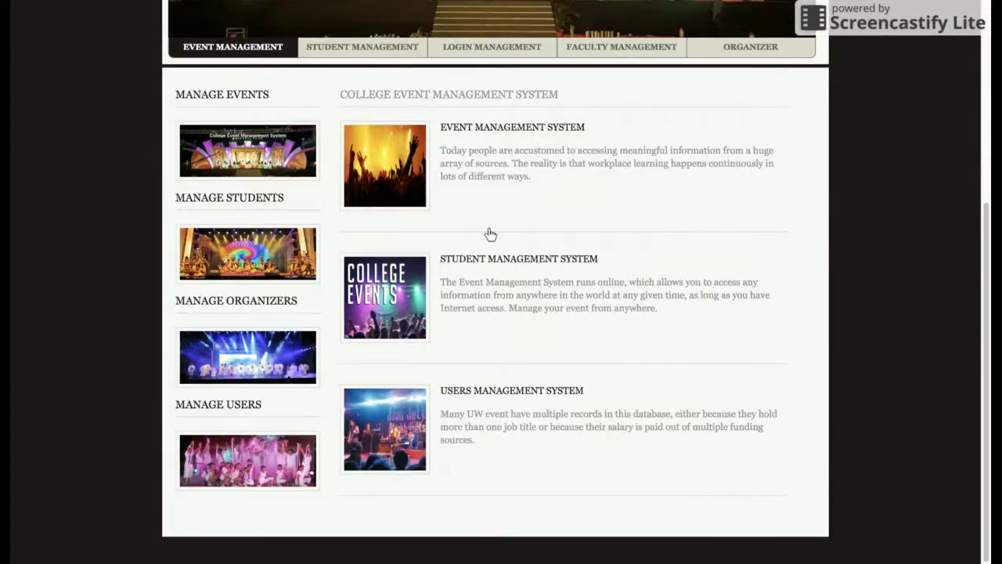
scroll(491, 234, up, 4)
scroll(643, 296, down, 4)
scroll(644, 296, up, 4)
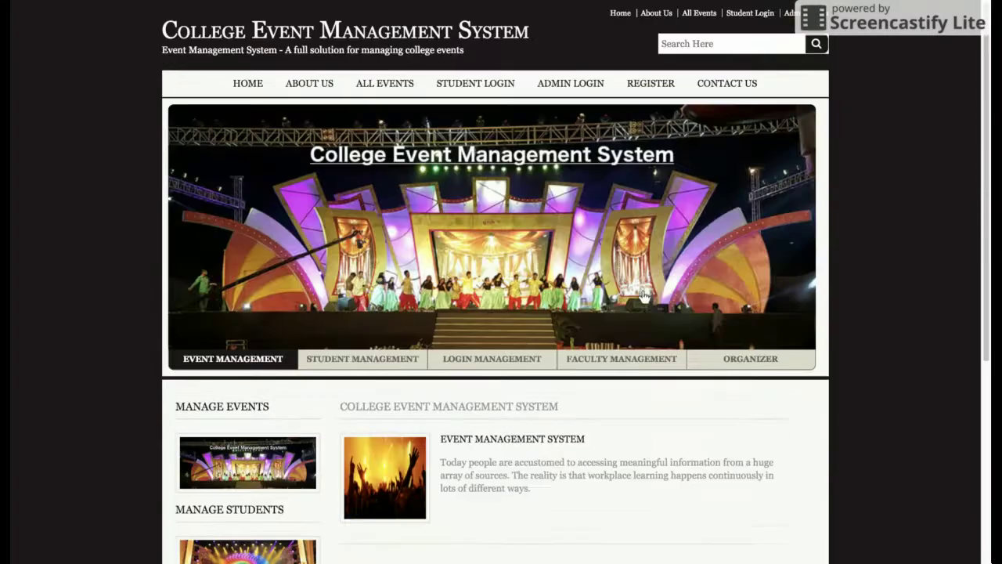
click(321, 86)
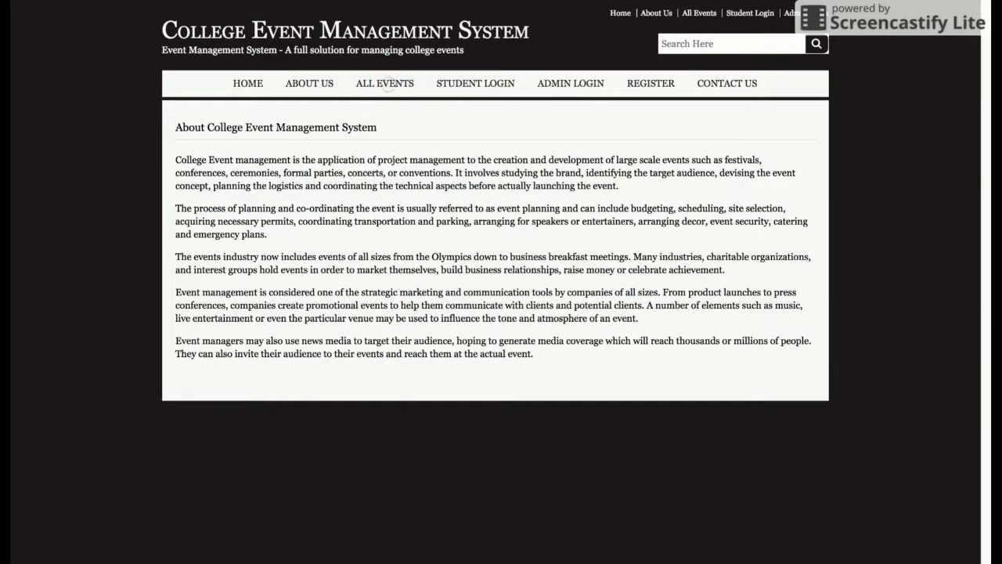
click(385, 83)
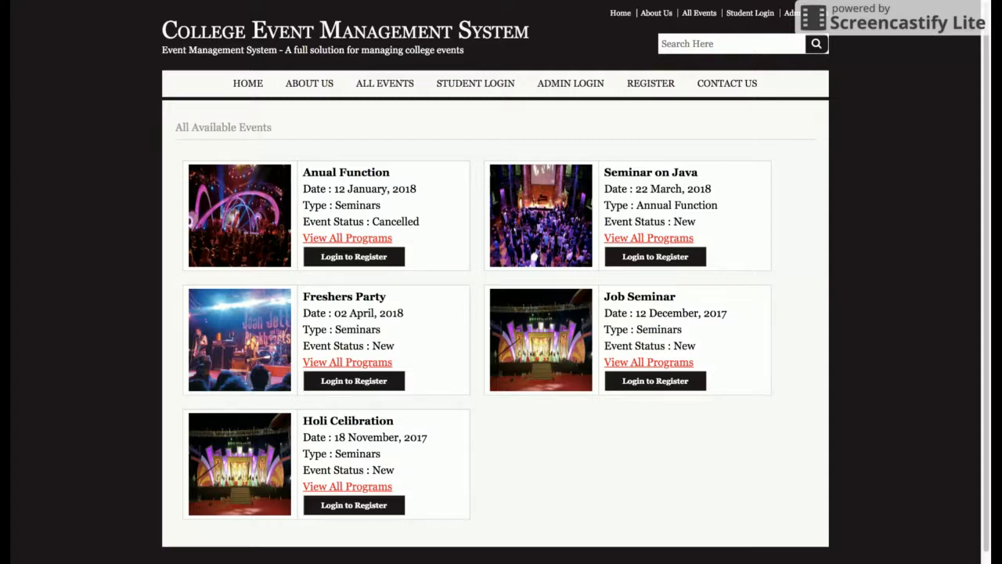
click(348, 240)
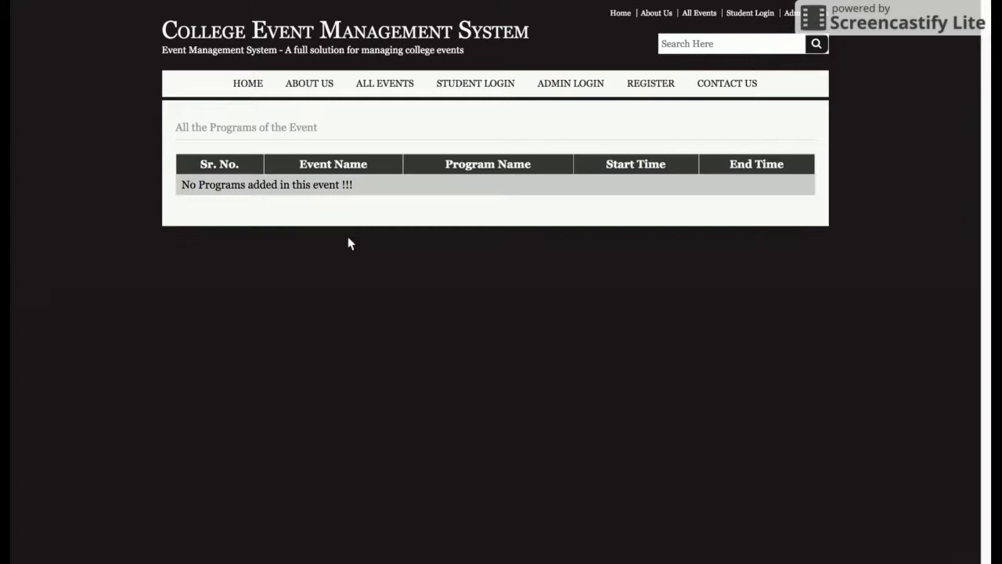
click(34, 3)
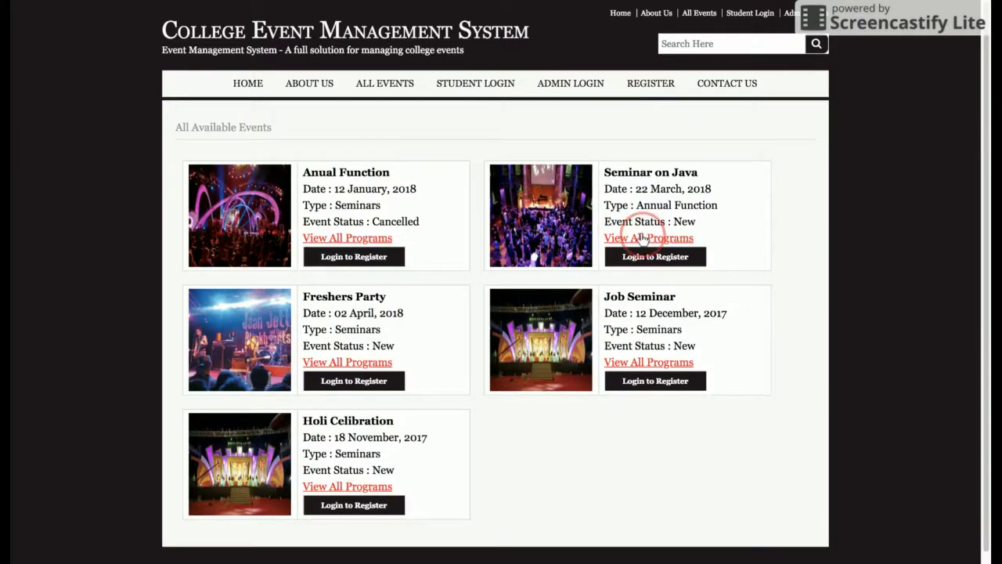
click(642, 236)
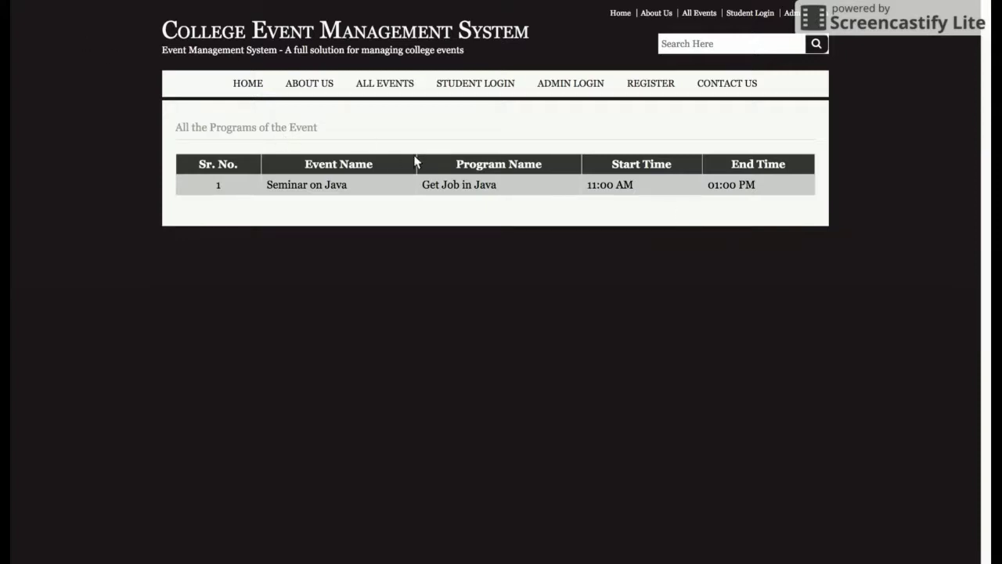
triple_click(240, 193)
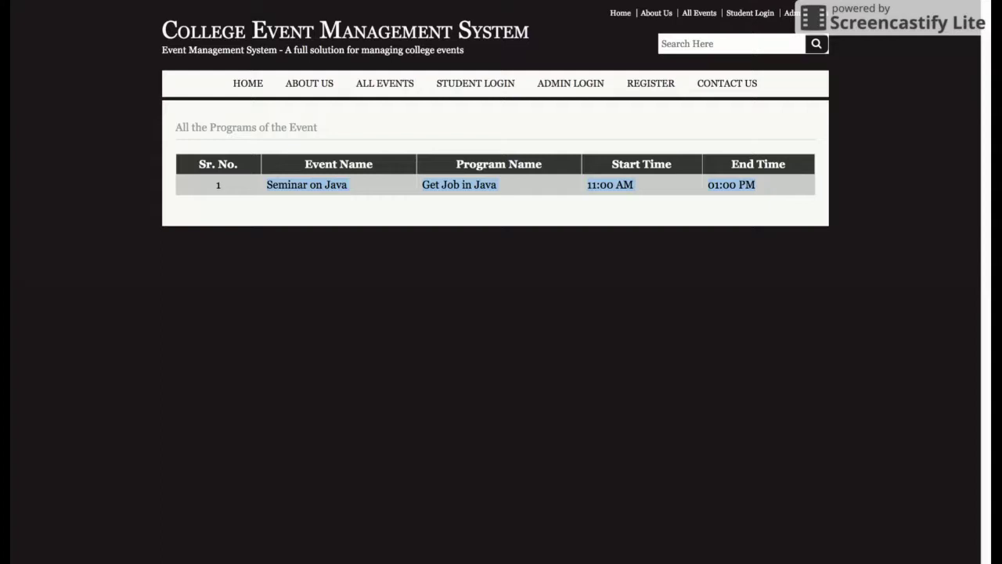
click(439, 185)
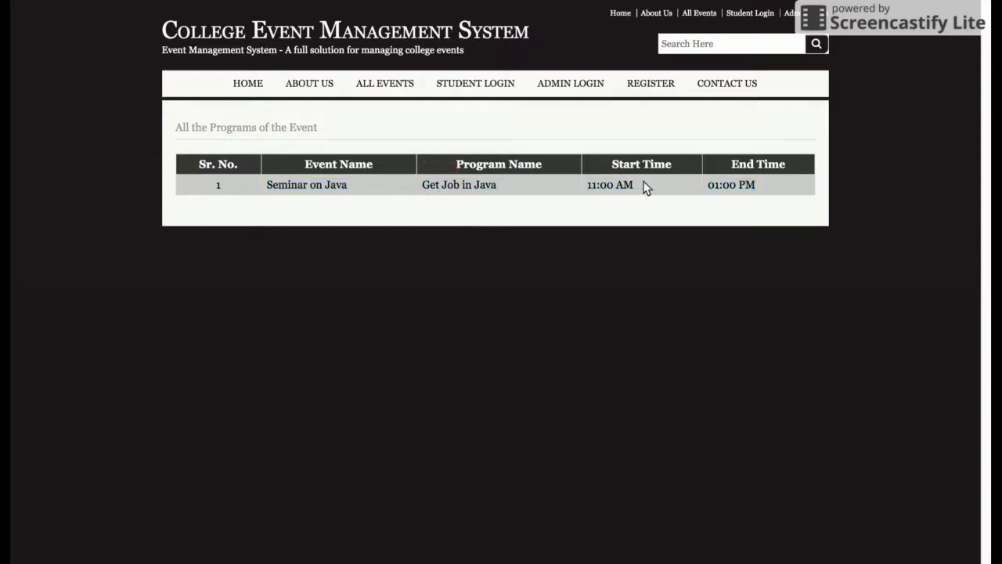
click(397, 87)
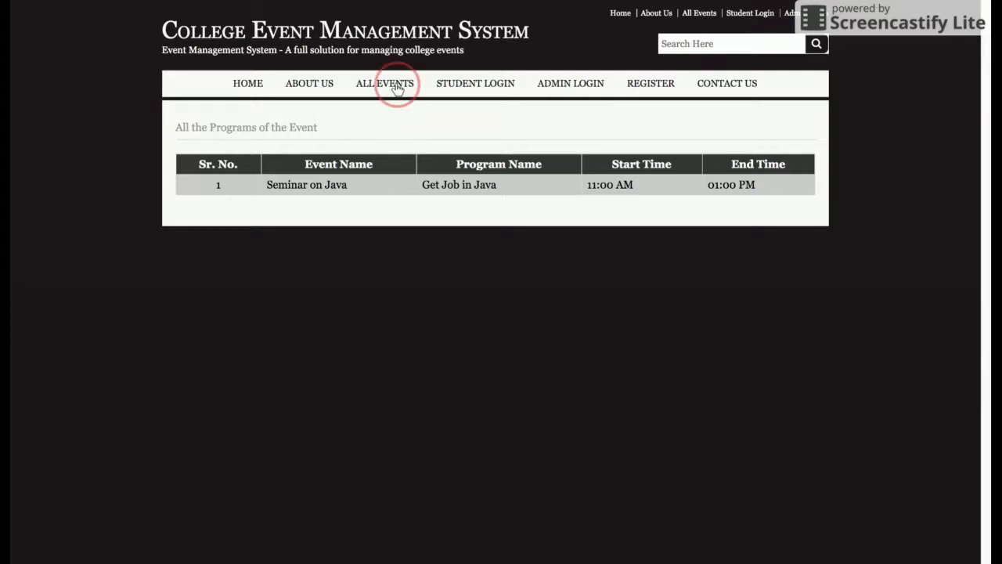
click(345, 358)
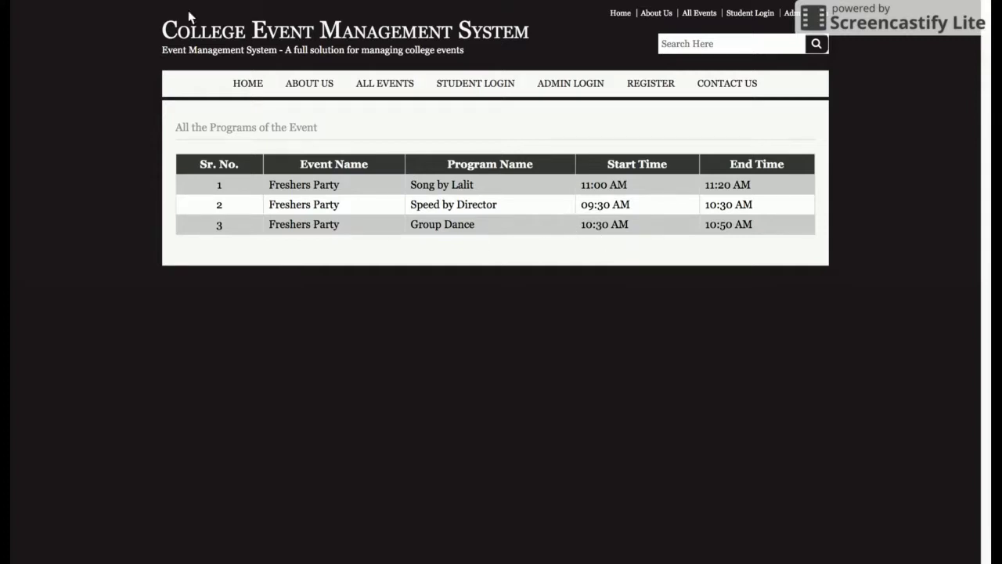
click(396, 84)
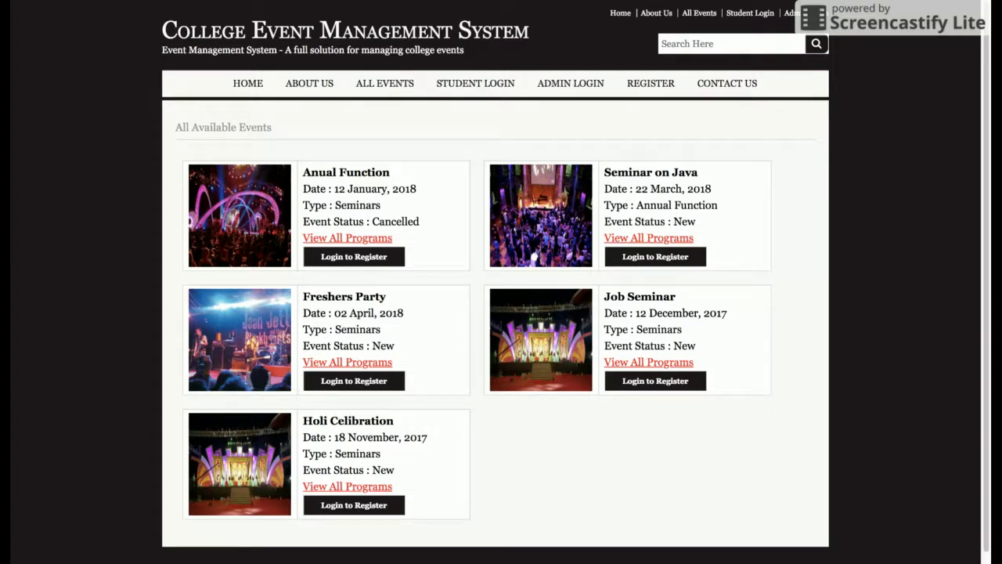
Visit student login and Anual Function registration, then bring up the prefilled Administrator Login Form.
click(473, 84)
click(338, 261)
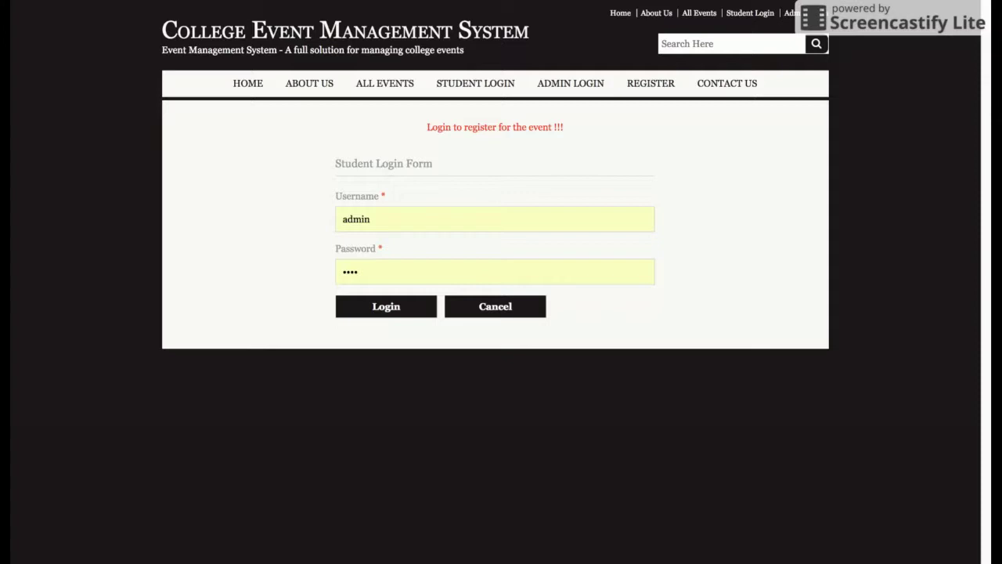
click(473, 86)
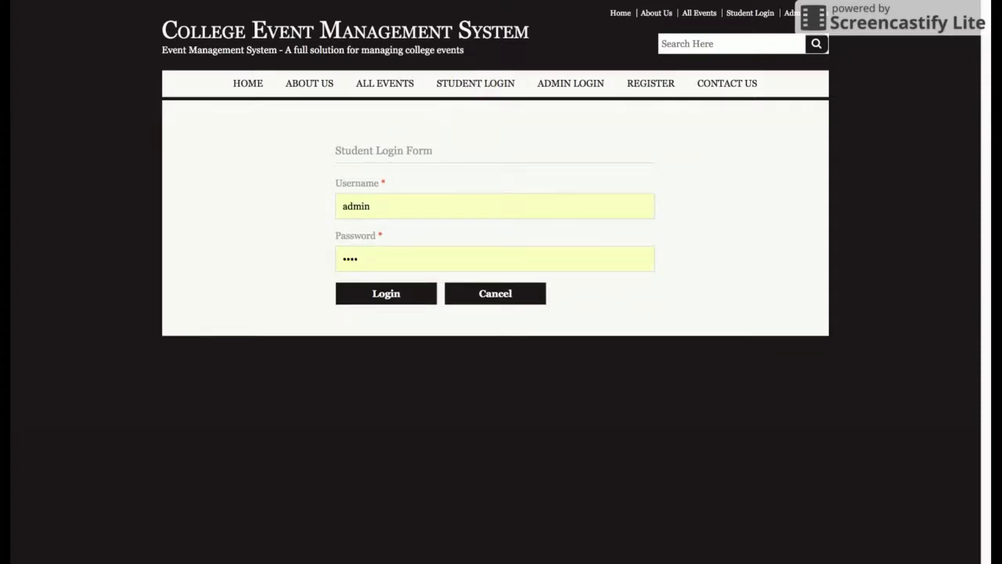
click(572, 88)
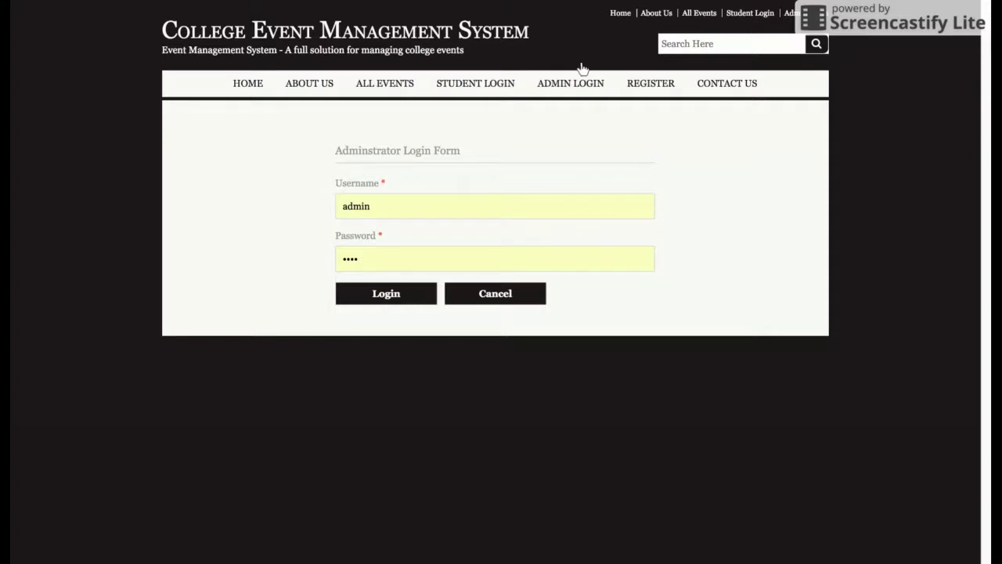
Browse the student Register, Contact Us and About pages.
click(649, 86)
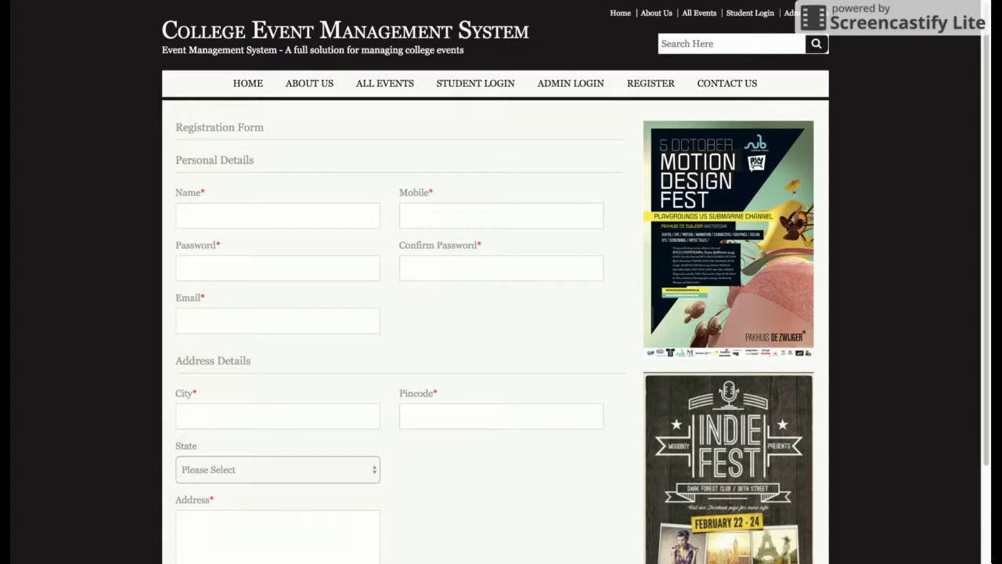
click(733, 91)
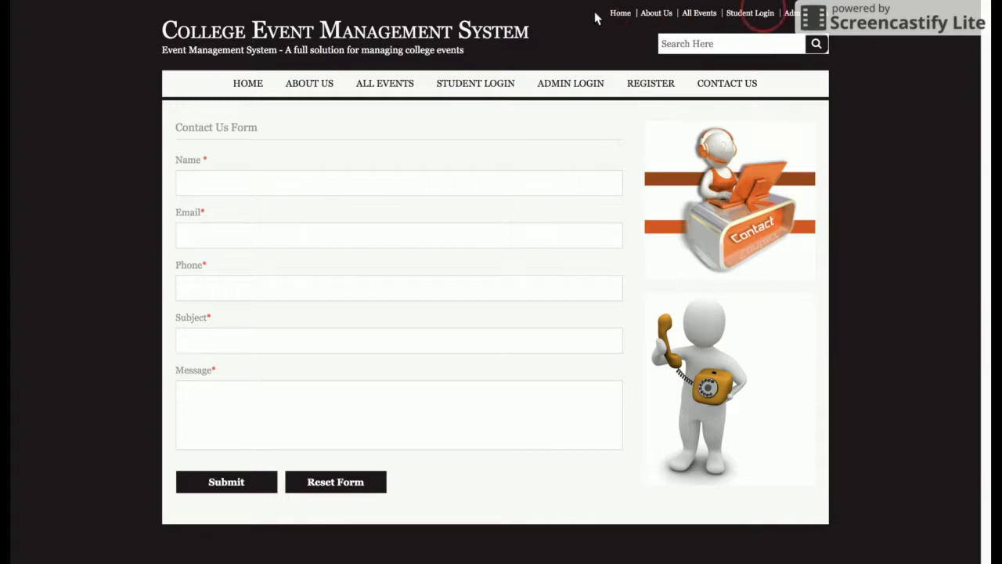
click(656, 13)
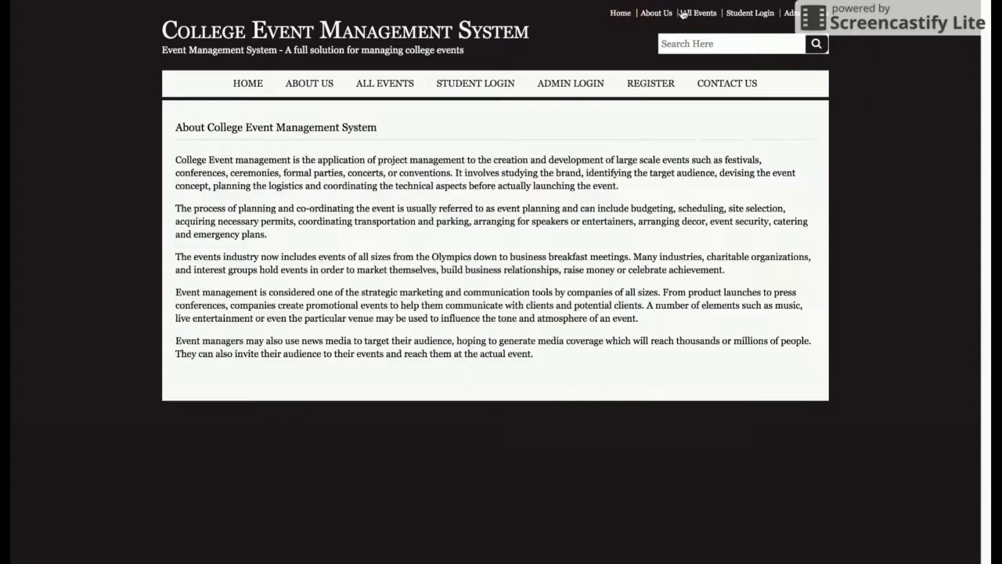
click(699, 13)
Log in as administrator from the top Admin login link to reach the dashboard.
click(751, 13)
click(789, 13)
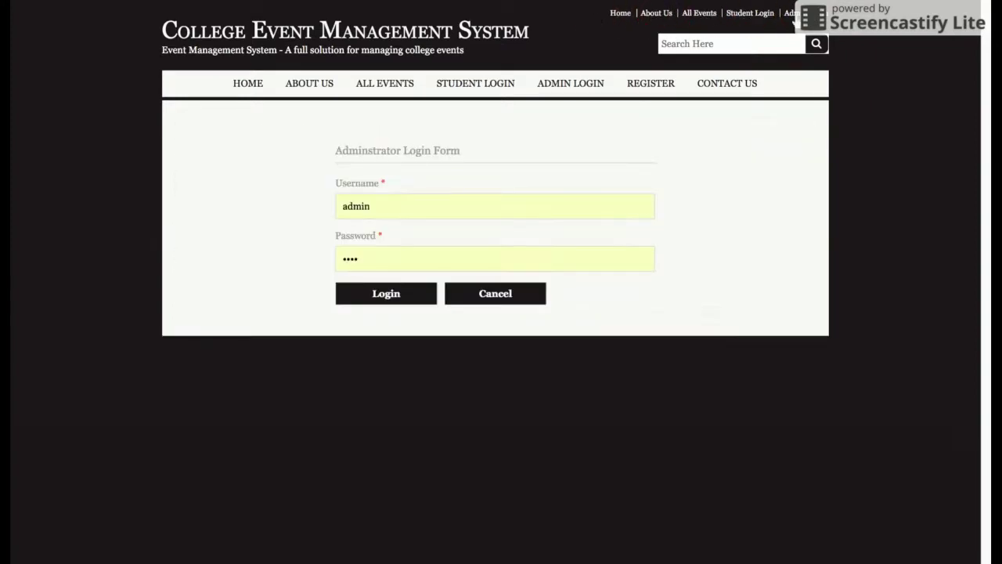
click(387, 300)
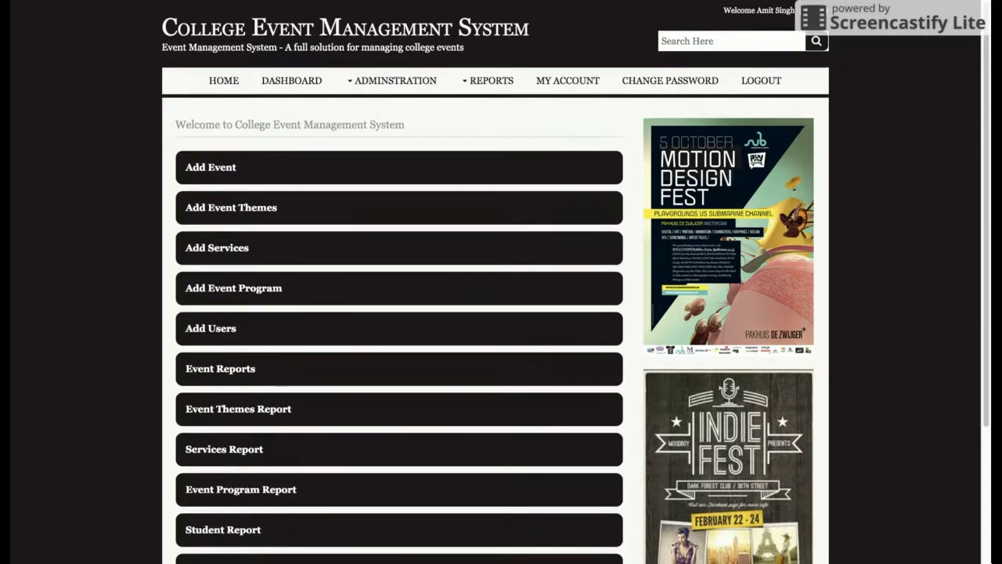
scroll(501, 314, down, 5)
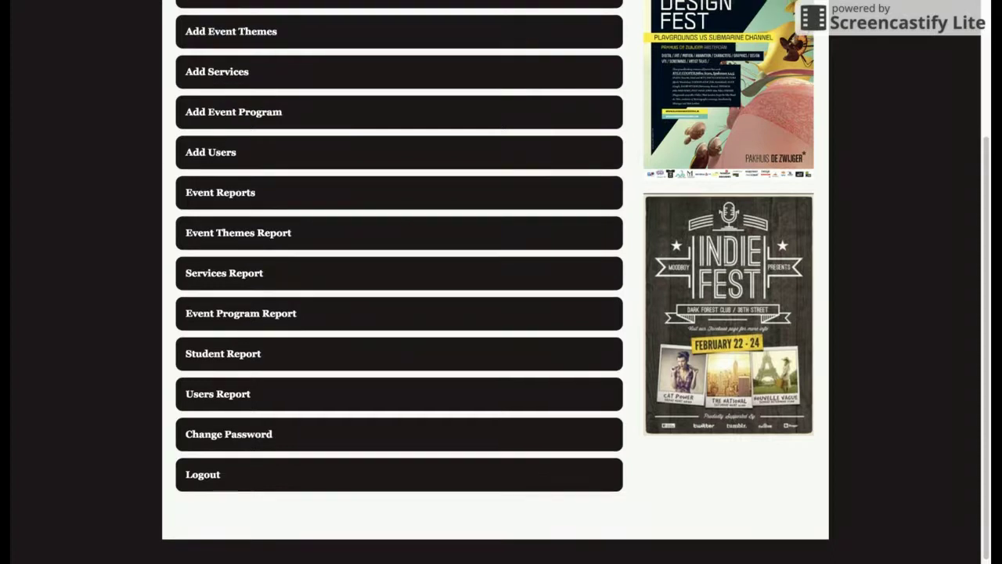
Go Home, back to the dashboard, then open a blank Event Entry Form via Administration > Add Event.
scroll(501, 313, up, 5)
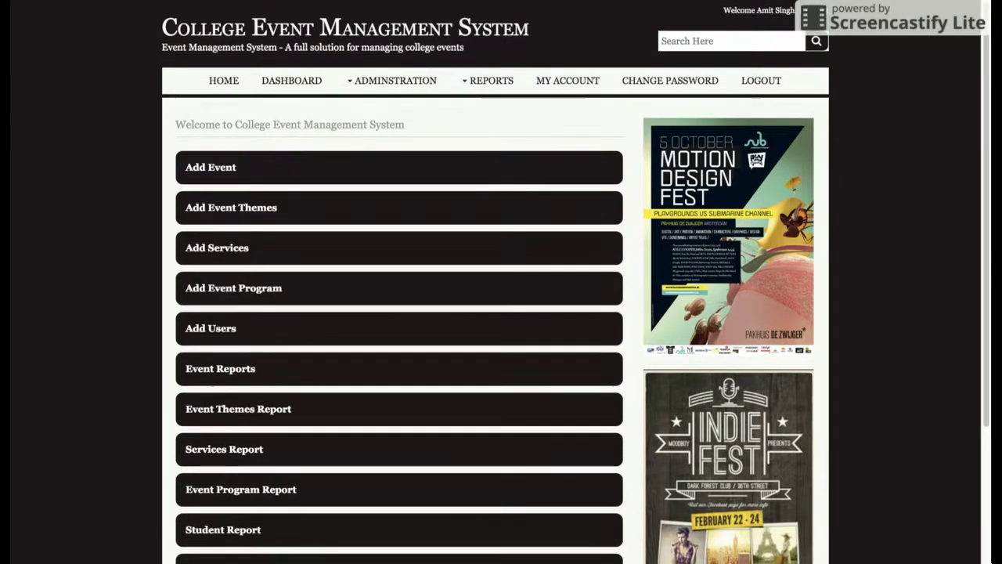
scroll(425, 317, down, 5)
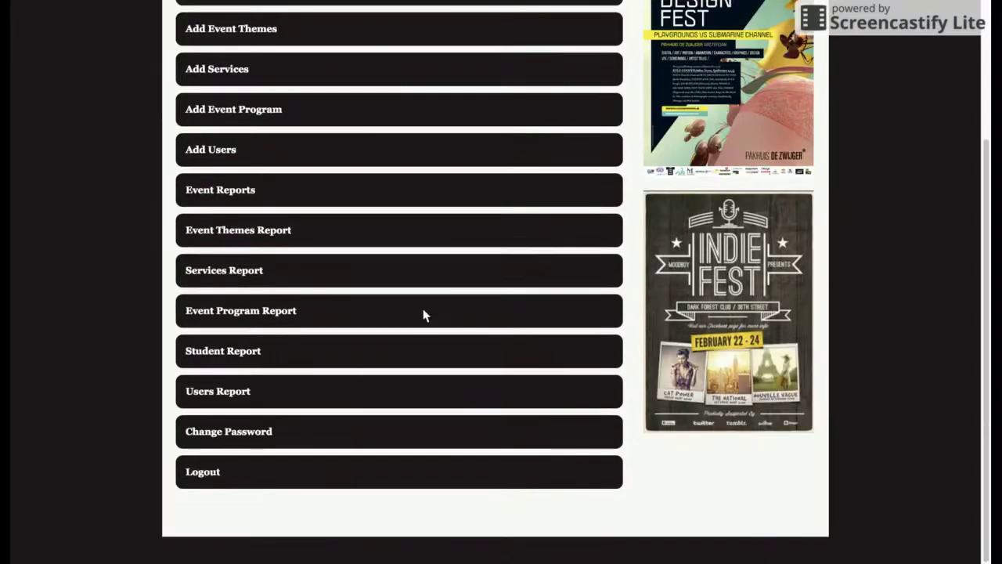
scroll(425, 314, up, 5)
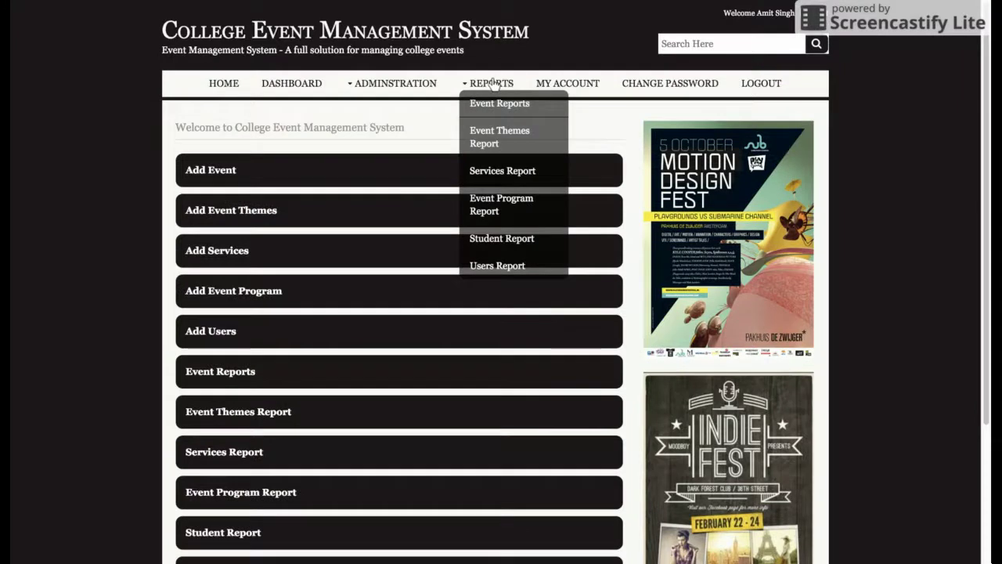
click(235, 86)
click(288, 85)
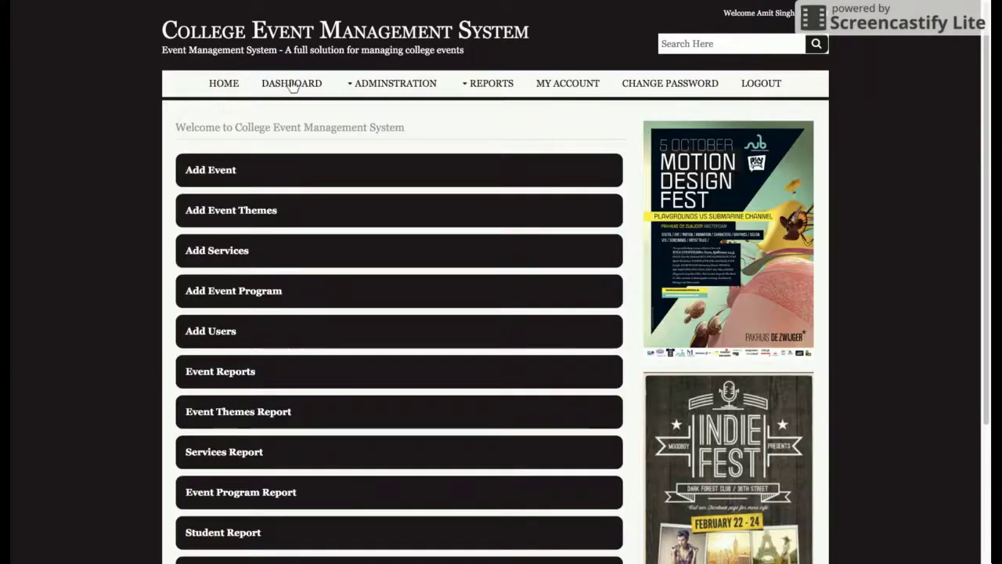
mouse_move(374, 87)
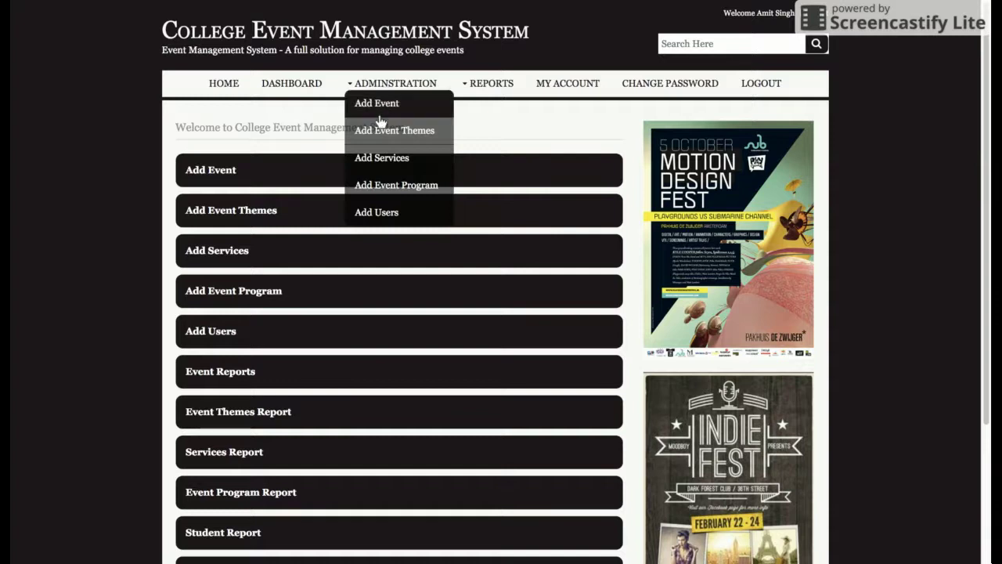
click(383, 103)
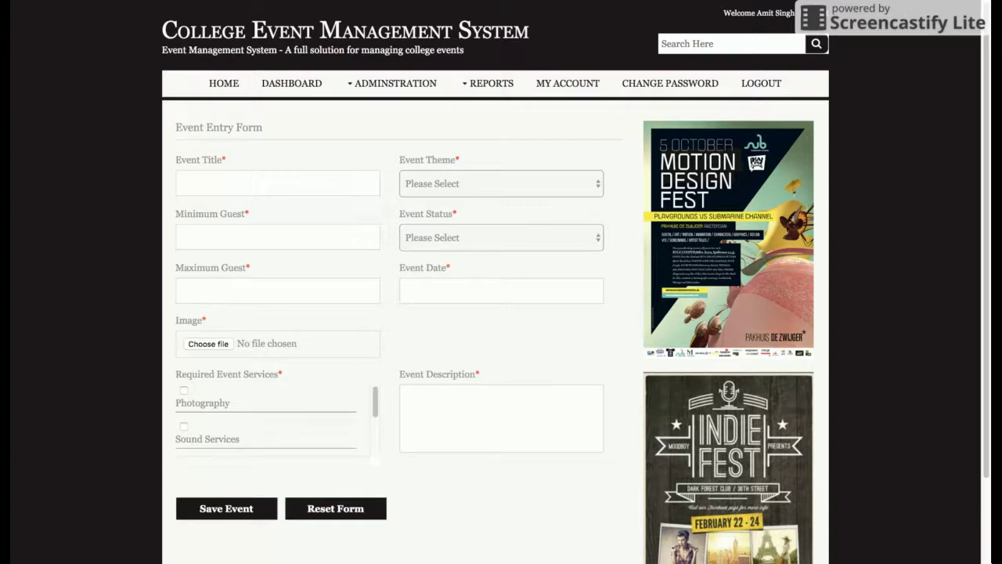
mouse_move(399, 81)
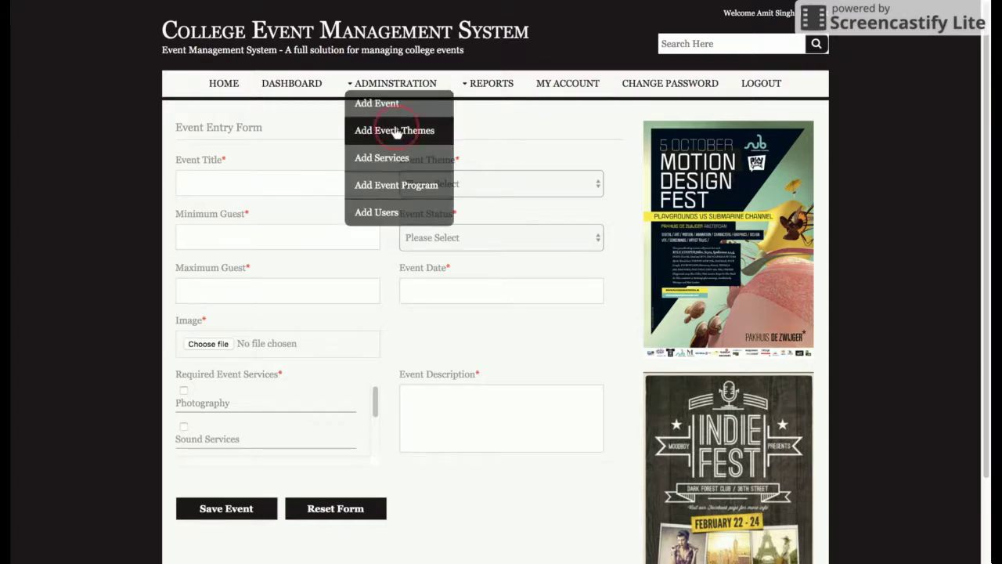
click(397, 130)
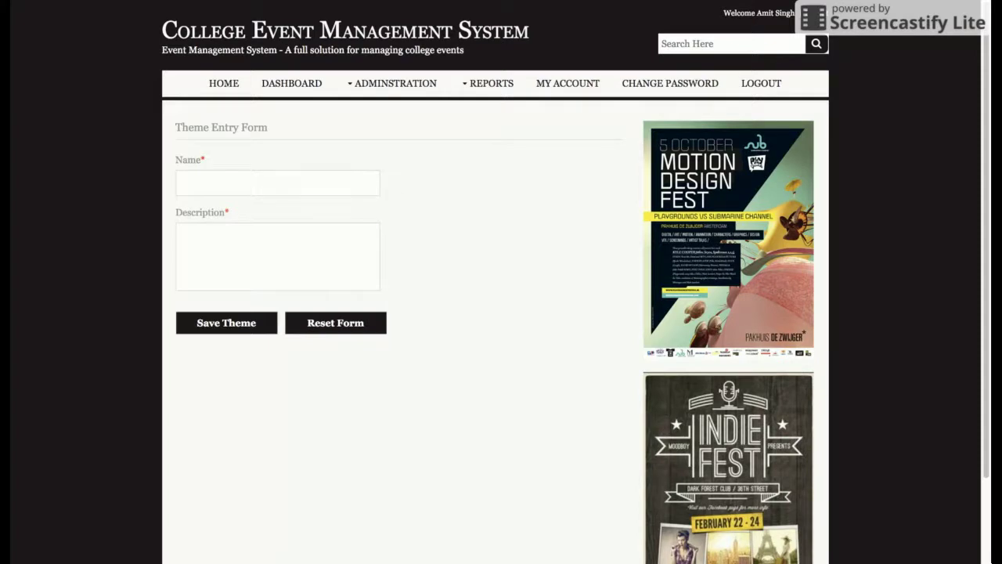
click(398, 85)
click(381, 102)
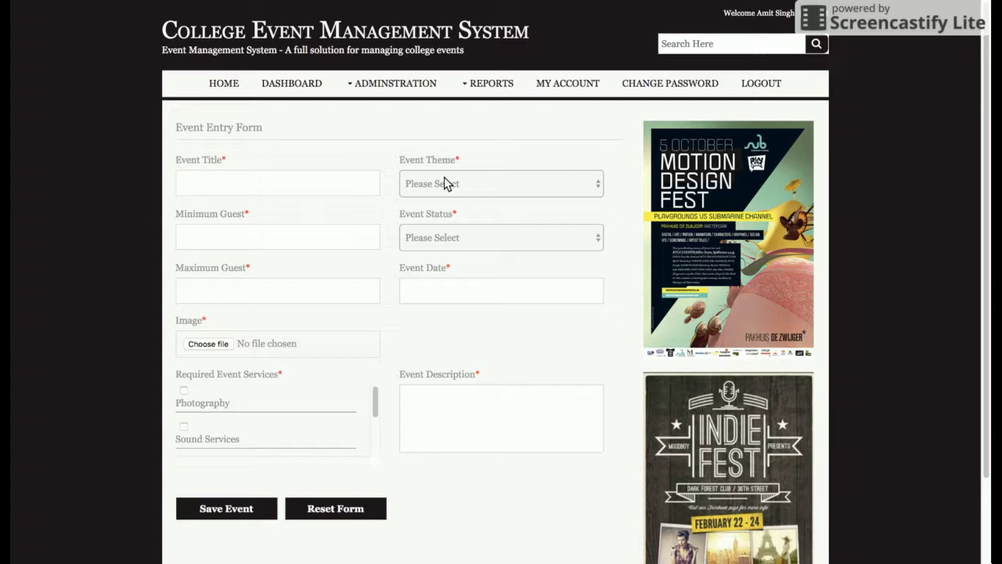
click(444, 183)
key(Down)
key(Down)
mouse_move(393, 83)
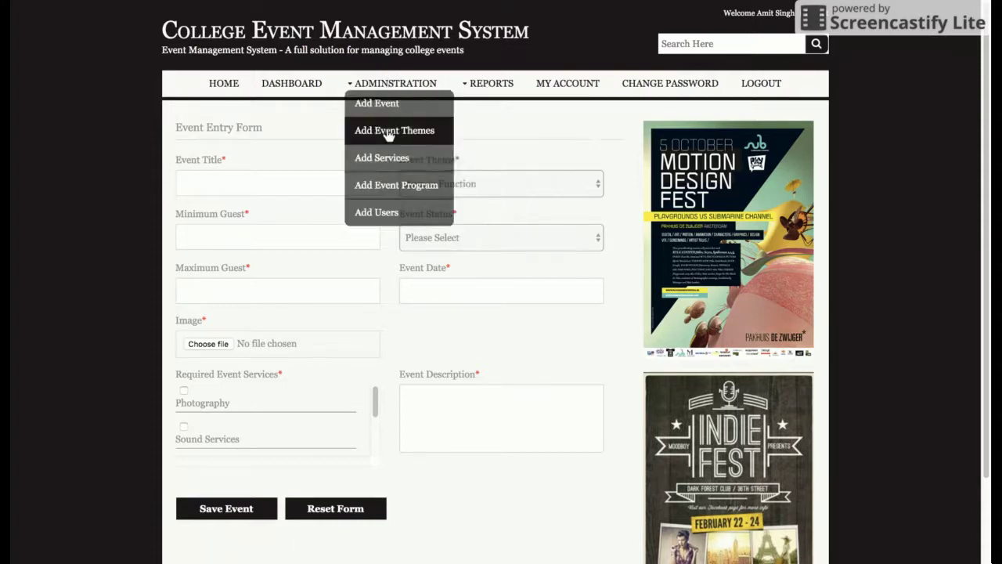
click(395, 130)
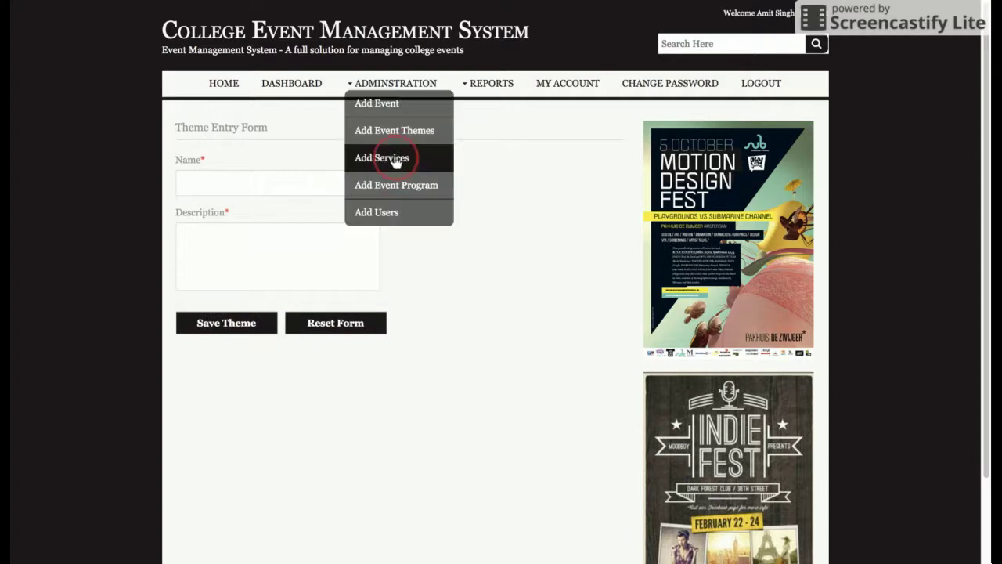
click(392, 159)
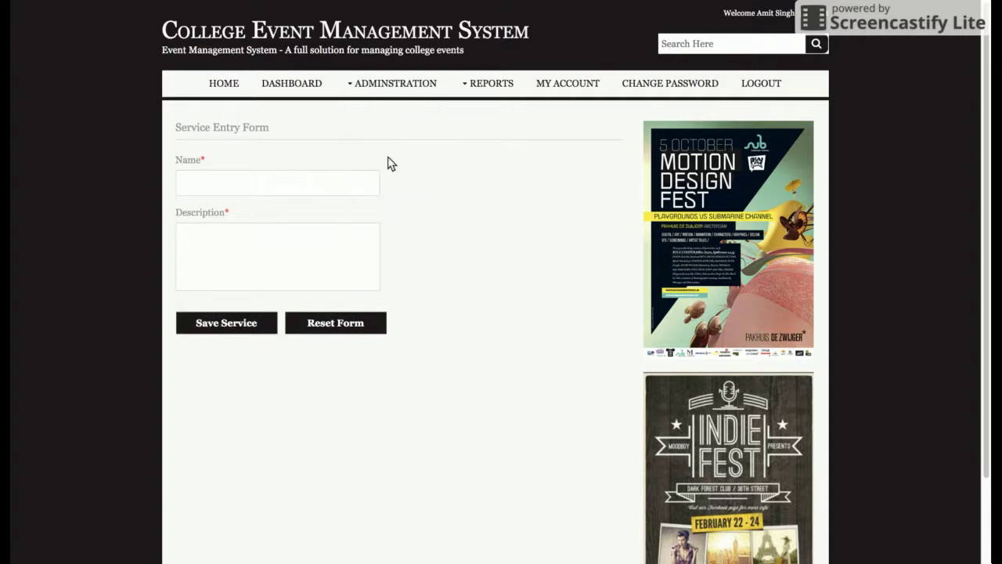
click(395, 102)
scroll(348, 282, down, 1)
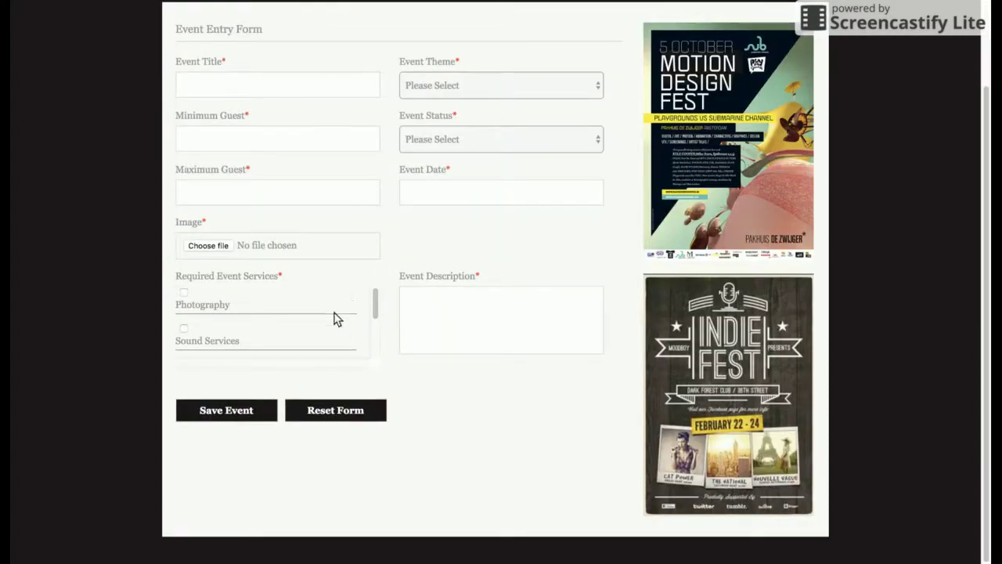
scroll(263, 298, down, 1)
scroll(264, 306, up, 1)
scroll(267, 321, down, 3)
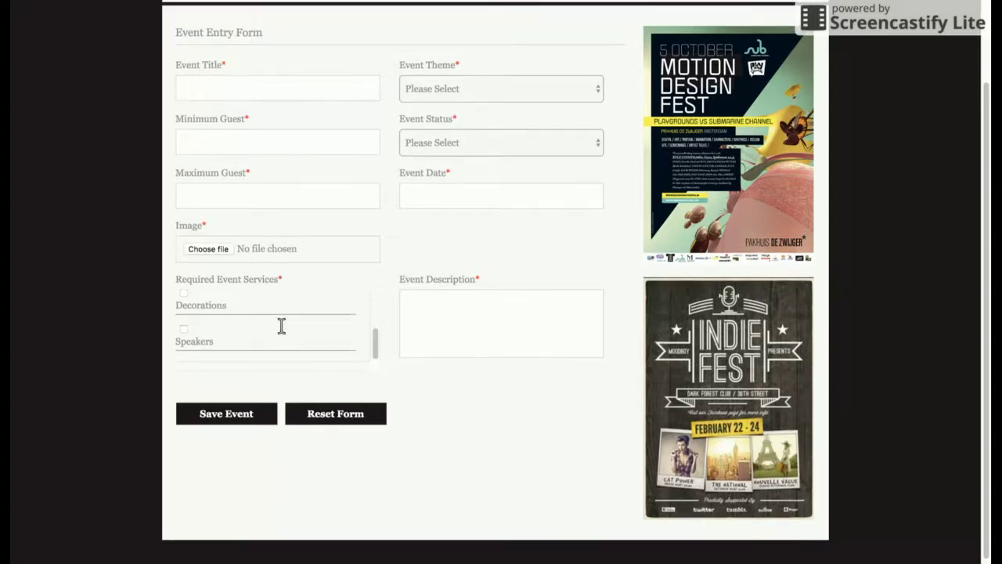
scroll(287, 327, up, 2)
Start an Event Programs entry with Holi Celibration as the event and Play as the program type.
mouse_move(413, 86)
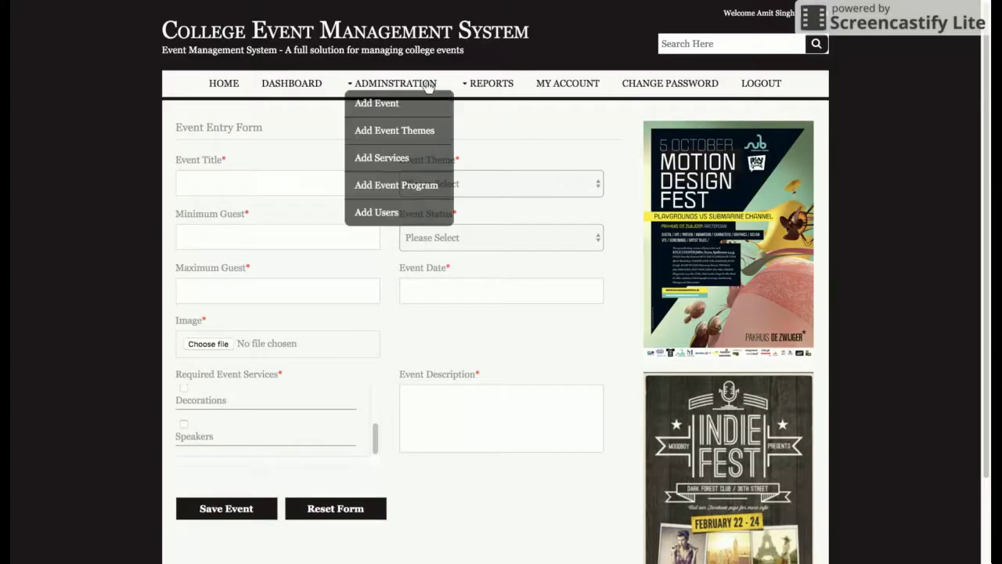
click(412, 188)
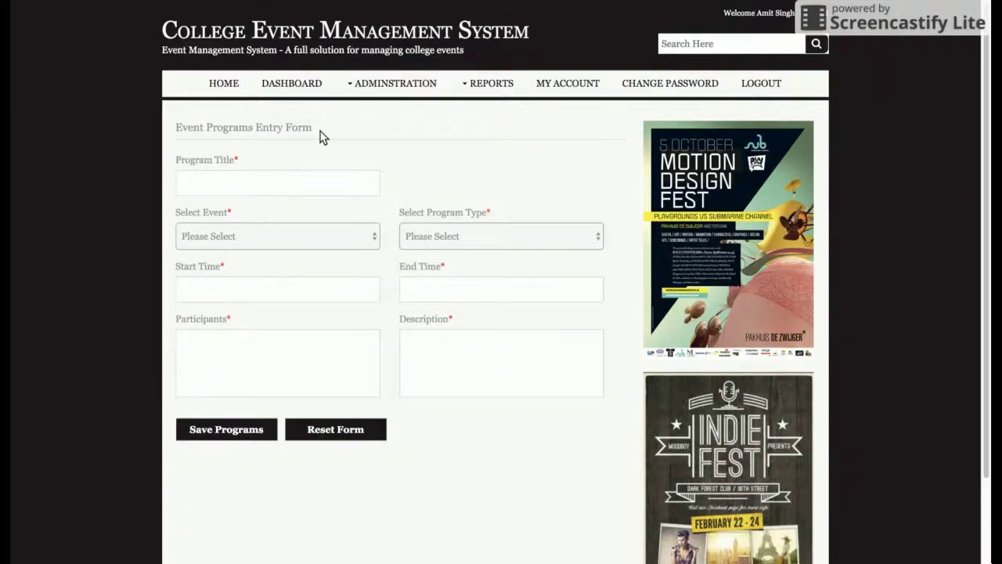
click(290, 239)
key(Down)
key(Down)
key(Down)
key(Down)
click(462, 239)
key(Down)
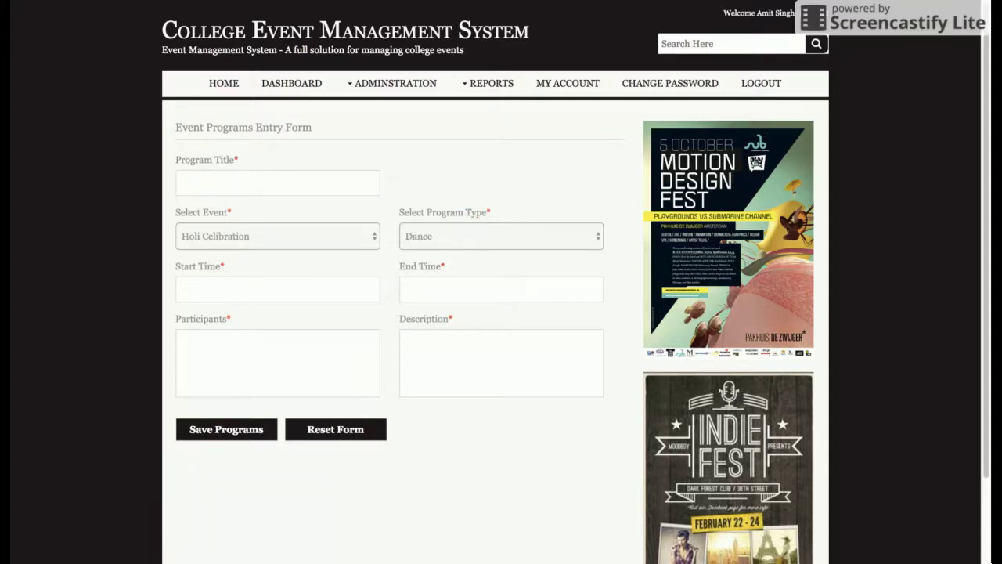
key(Down)
key(Down)
key(Down)
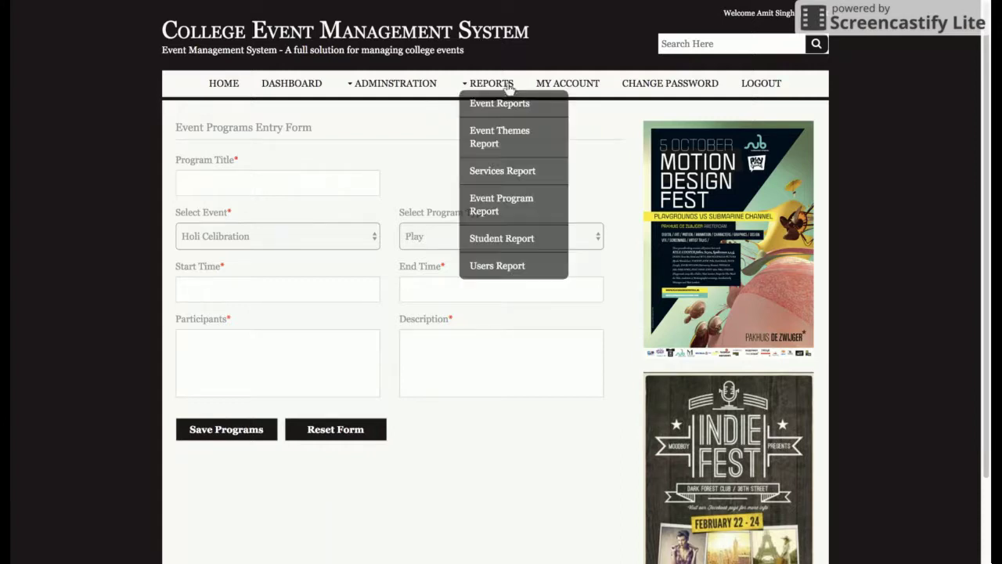
Bring up the empty user Registration Form from Administration > Add Users.
mouse_move(391, 86)
click(379, 212)
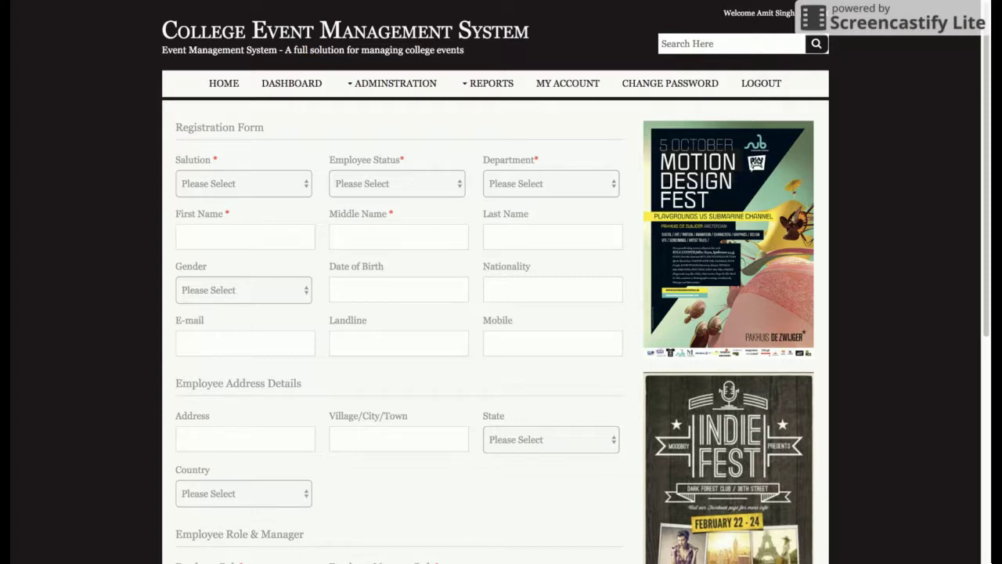
click(493, 85)
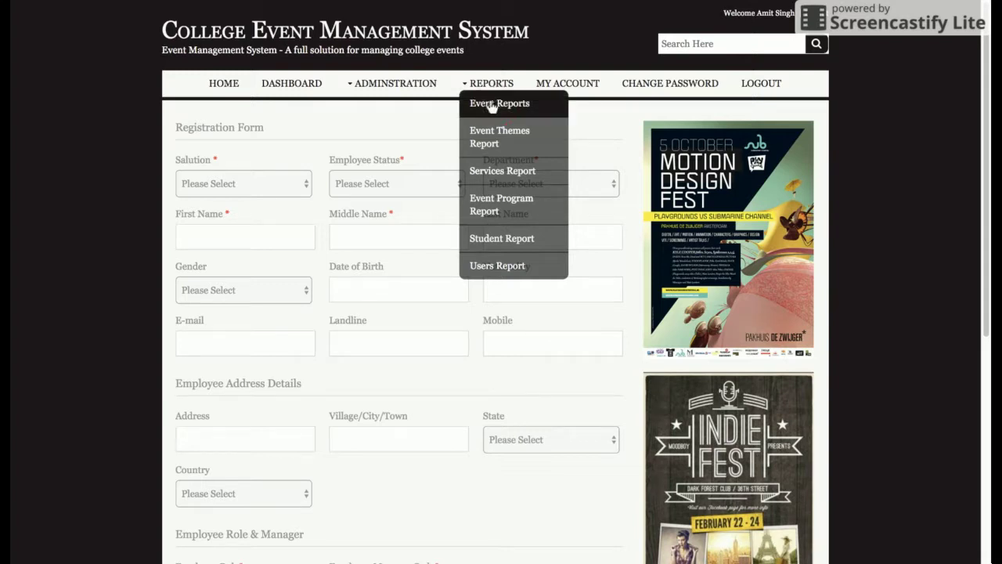
Re-save the Anual Function event from the Event Report without changes.
click(496, 108)
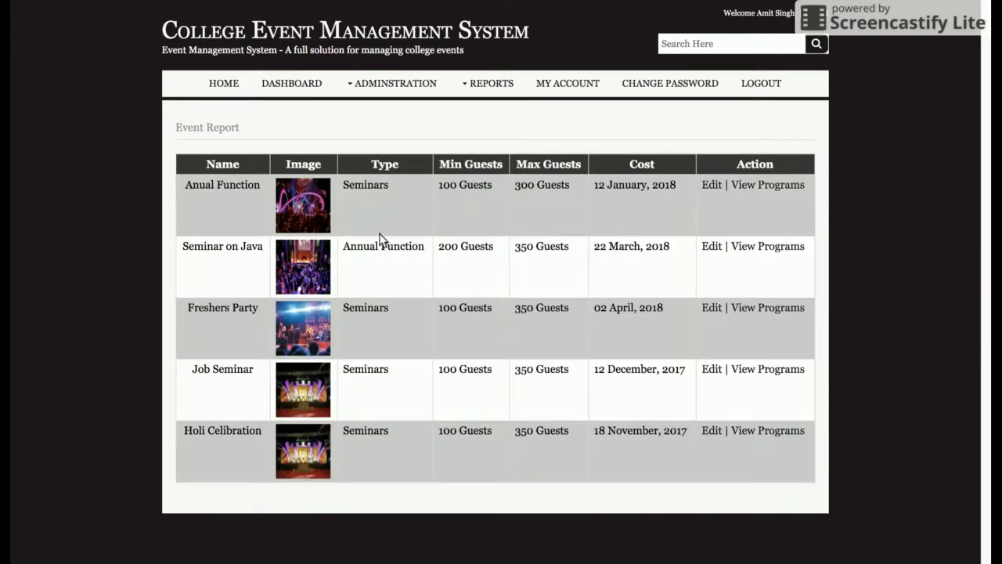
click(713, 185)
scroll(610, 227, down, 2)
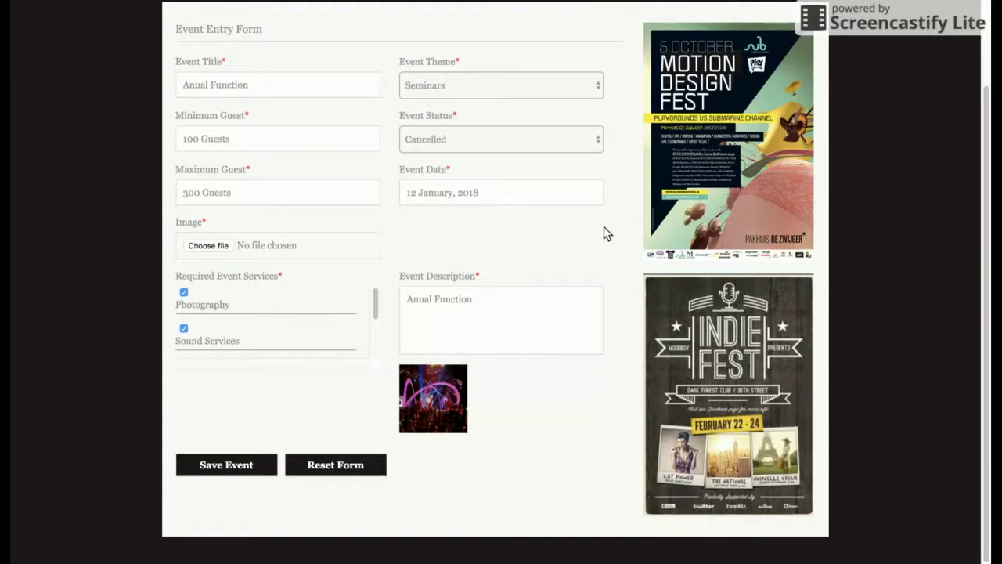
click(246, 465)
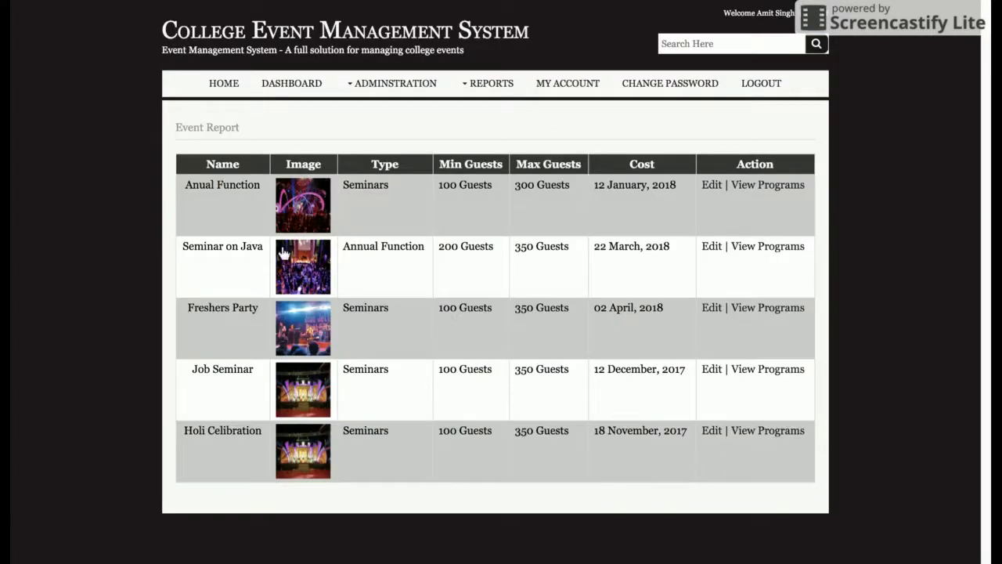
View Seminar on Java's programs, return to the report, then show the Freshers Party programs.
click(760, 251)
key(alt+Left)
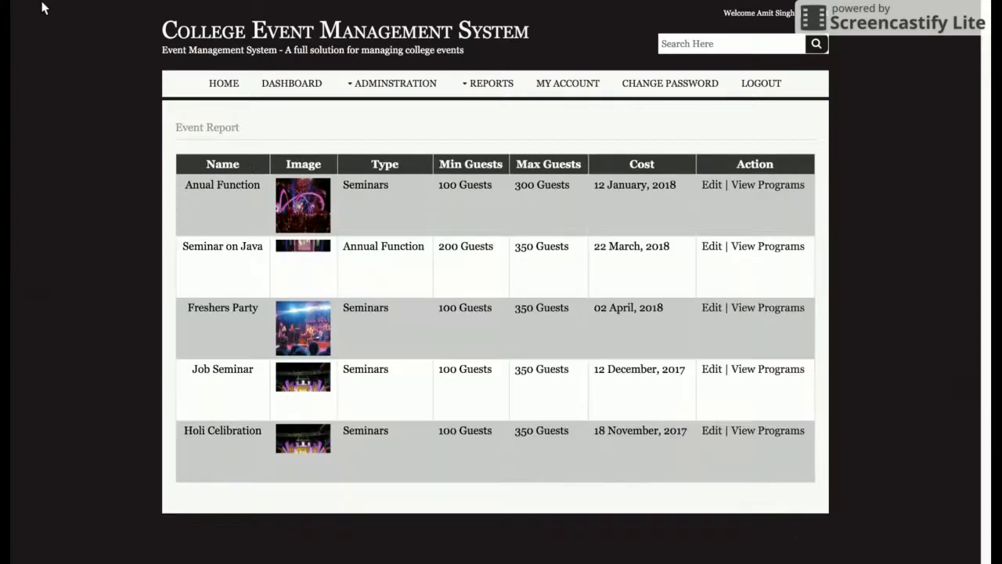
click(778, 317)
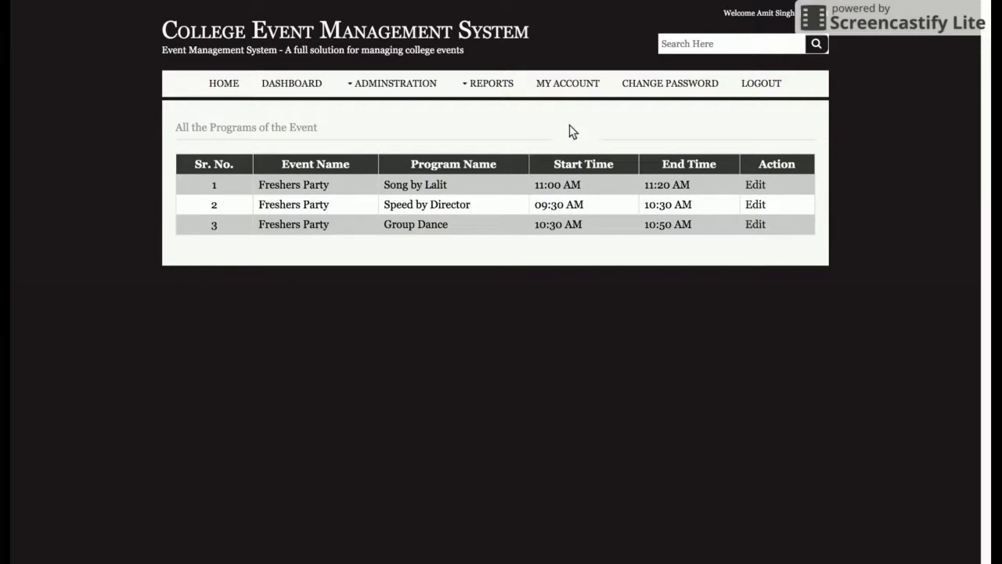
Re-save the Games theme from the Event Themes report with Update Theme.
click(487, 83)
click(498, 133)
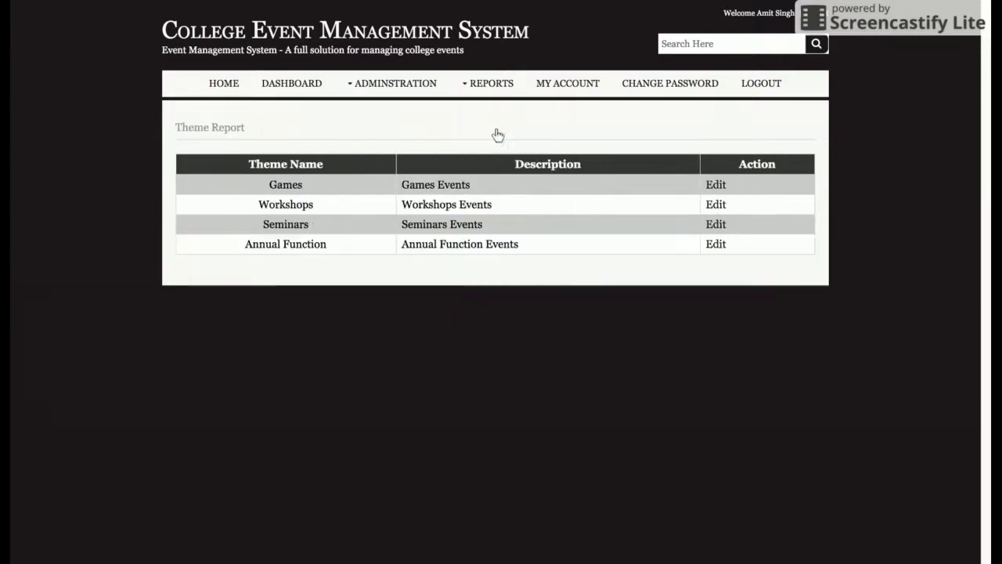
mouse_move(486, 83)
click(493, 103)
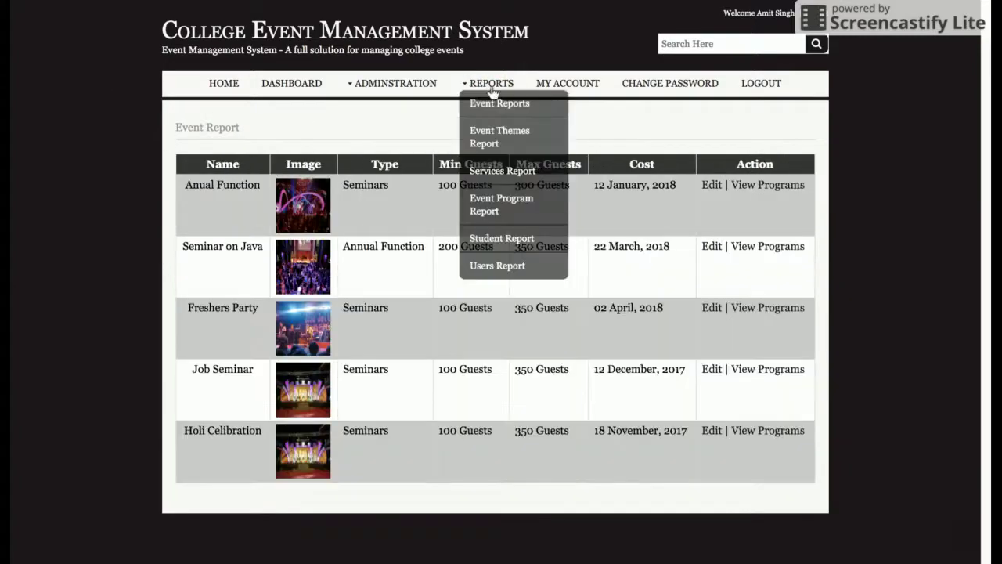
click(494, 132)
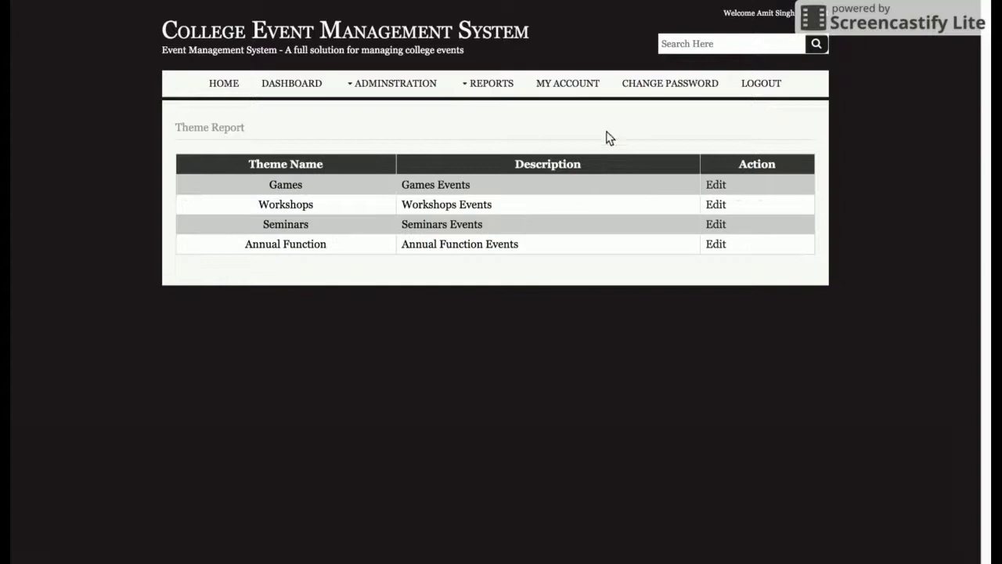
click(716, 191)
scroll(593, 253, down, 2)
scroll(587, 253, up, 2)
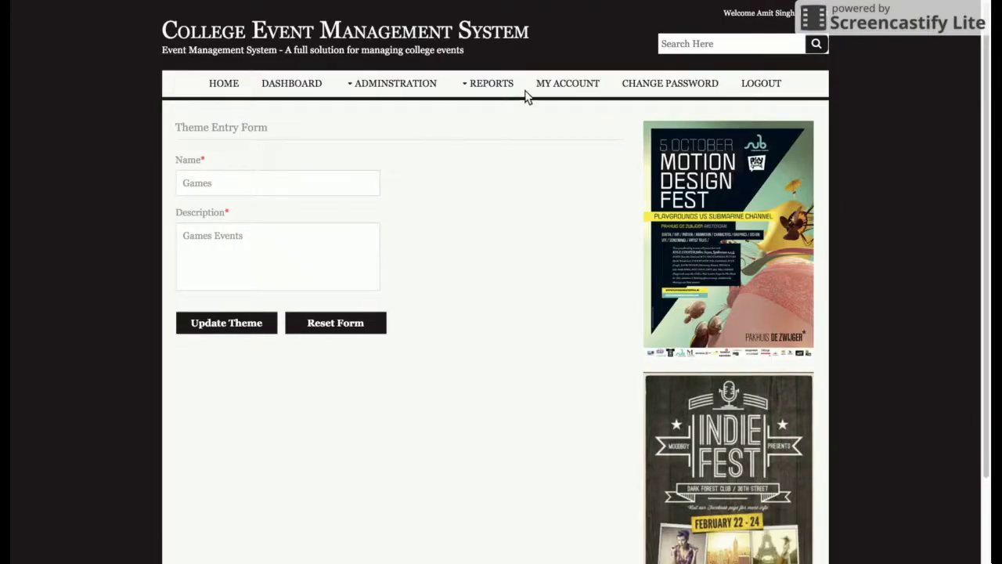
click(223, 322)
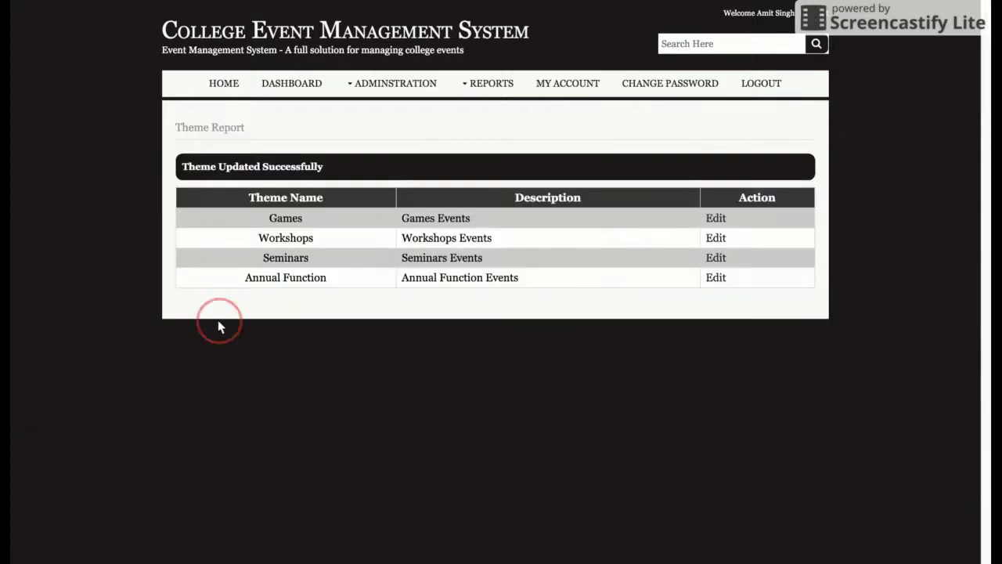
Re-save the Sound Services entry from the Services Report with Update Service.
click(488, 83)
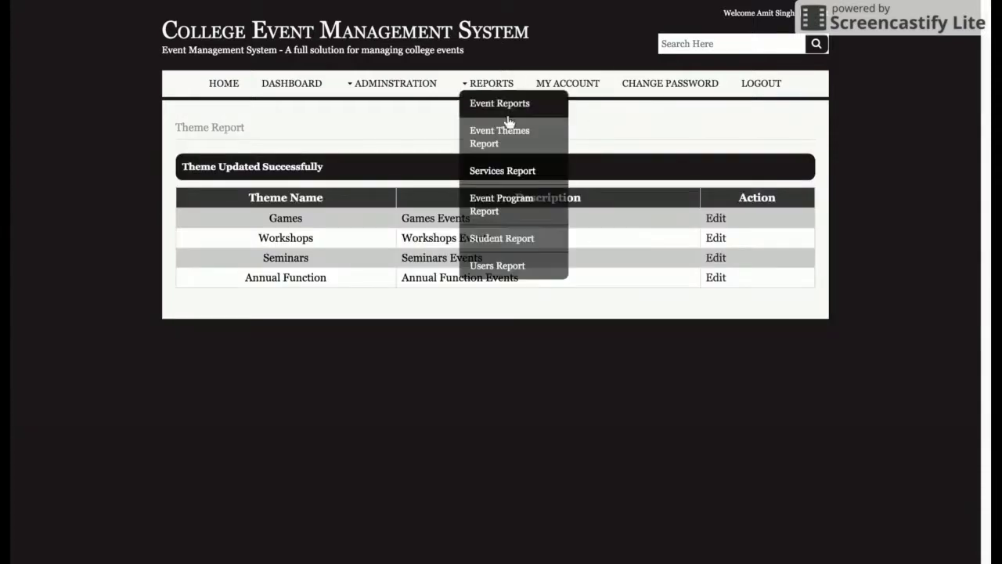
click(495, 168)
click(710, 205)
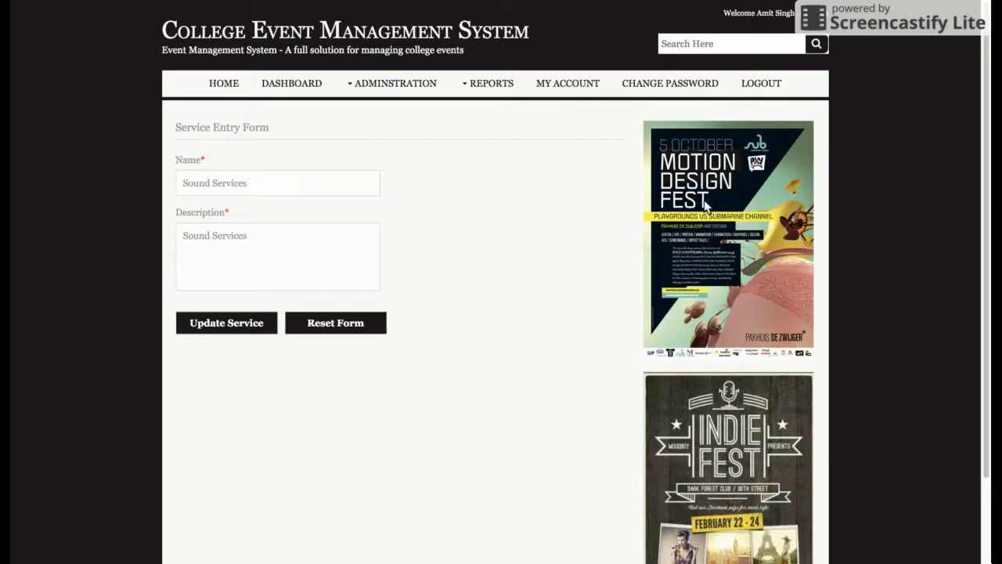
click(261, 320)
Re-save the Speed by Director program from the Event Program Report with Update Programs.
click(493, 86)
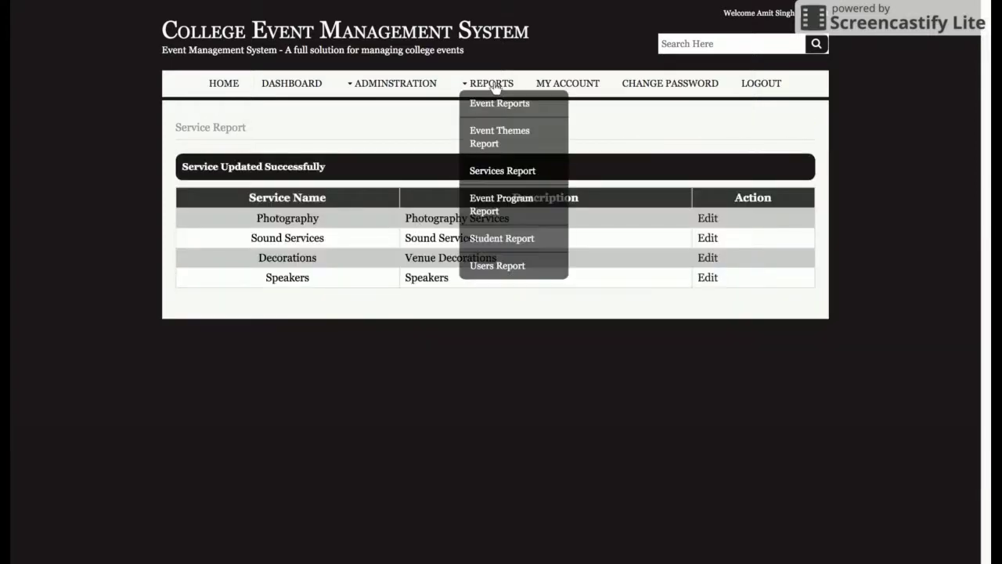
click(537, 206)
click(757, 225)
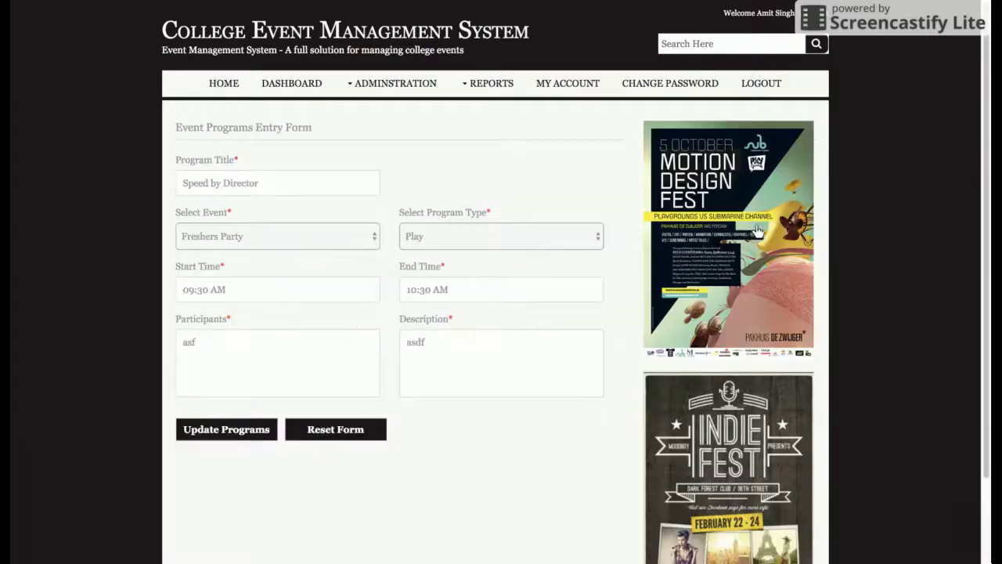
click(236, 429)
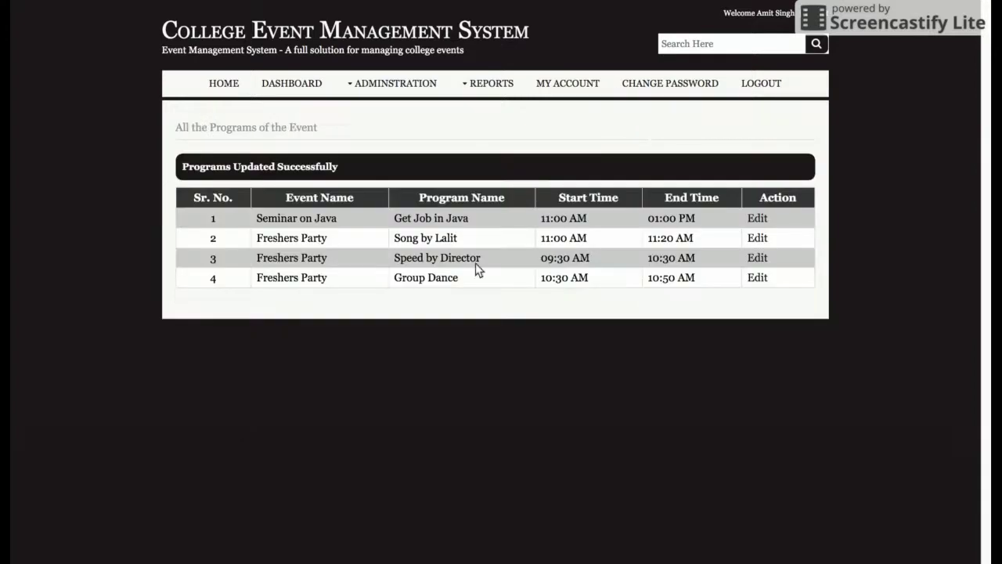
click(484, 86)
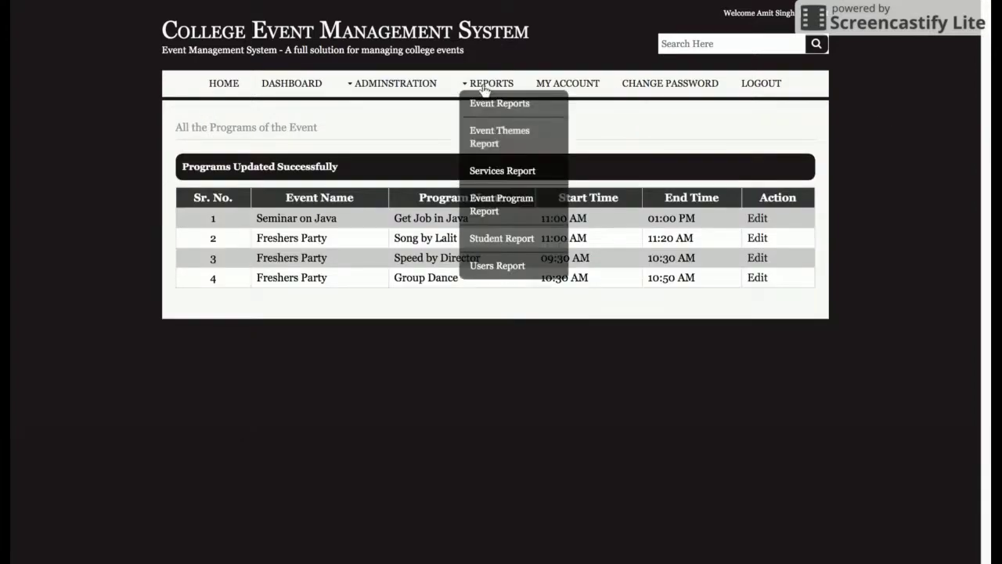
View the Student Report and then the Users Report.
click(509, 240)
click(487, 83)
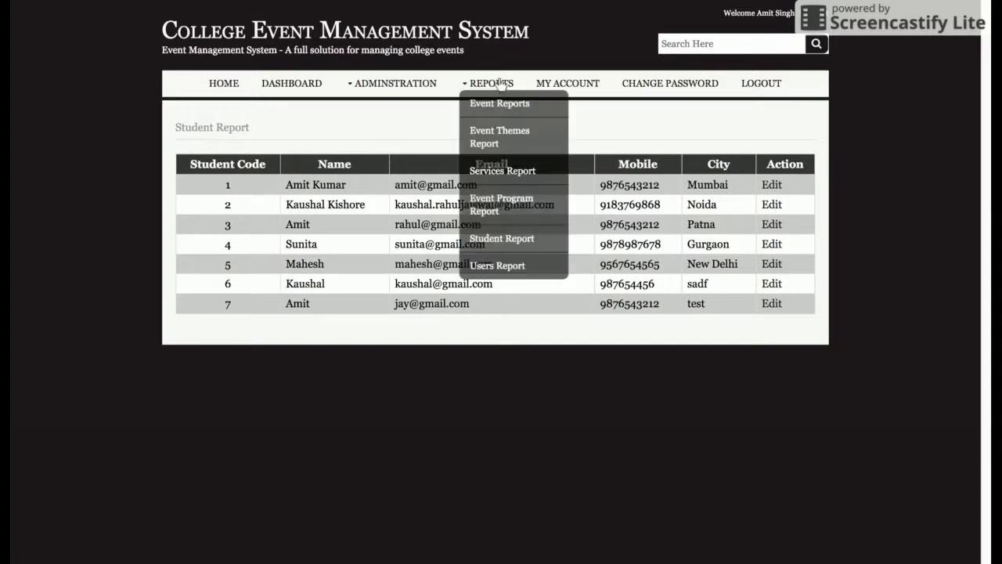
click(495, 267)
Check My Account and the Change Password form, then log the admin out.
click(568, 83)
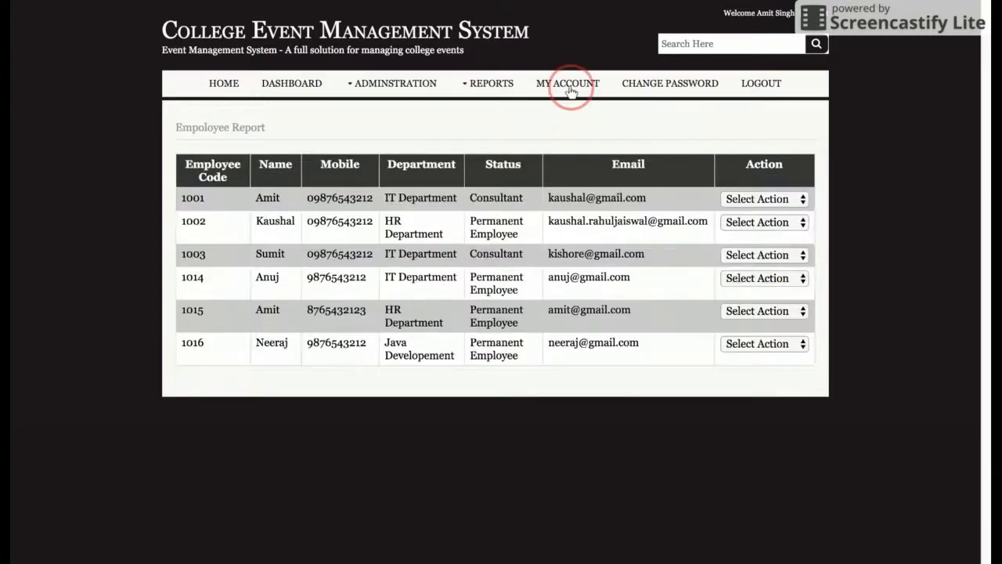
scroll(610, 270, down, 5)
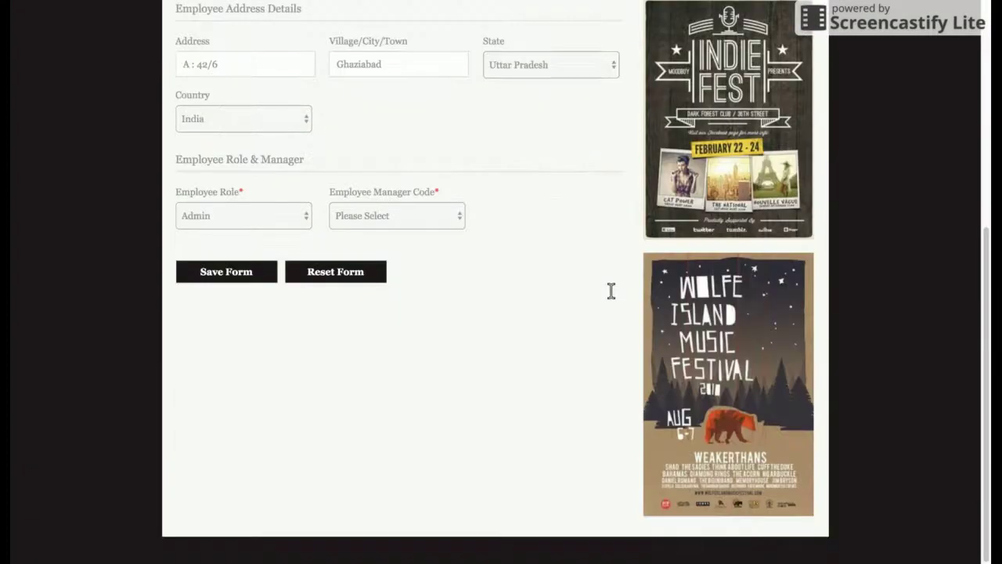
scroll(611, 291, up, 5)
click(666, 84)
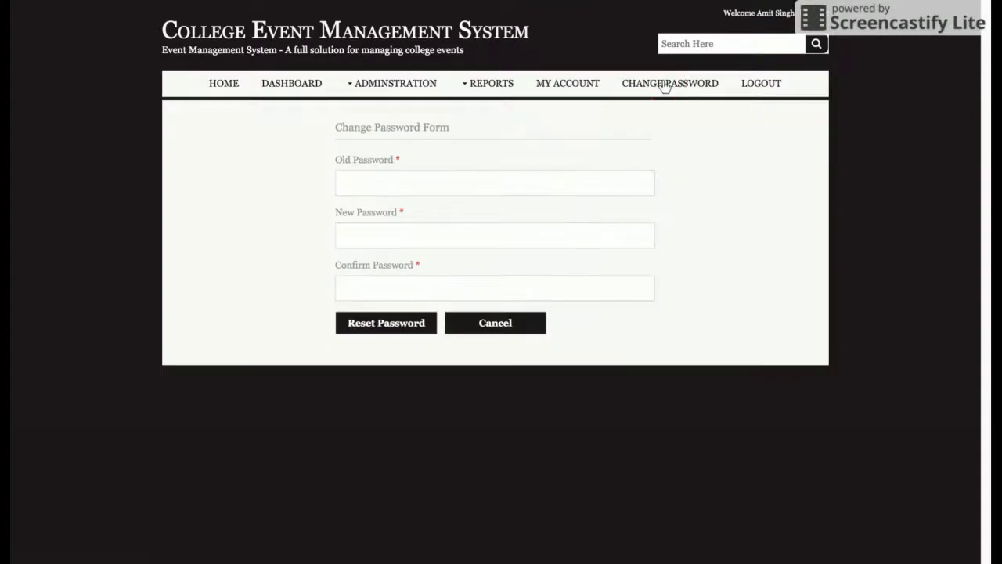
click(767, 84)
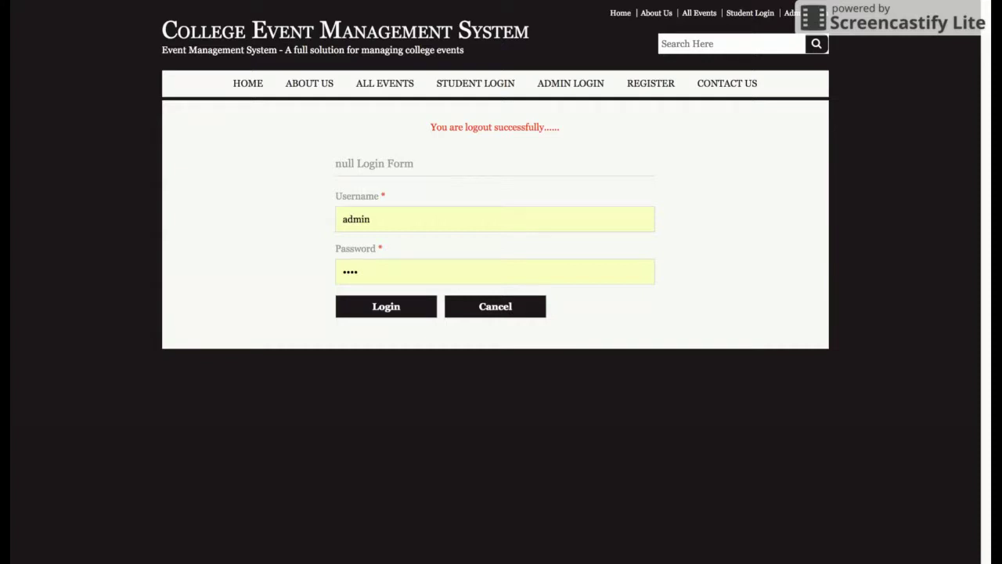
Log in with the student's email and password, then list all five available events.
click(476, 85)
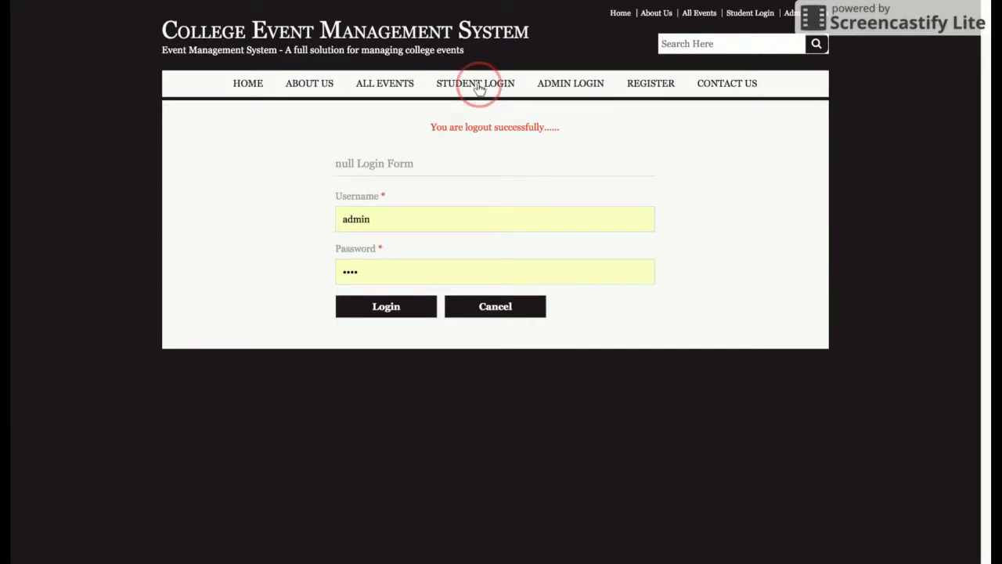
click(411, 203)
key(ctrl+a)
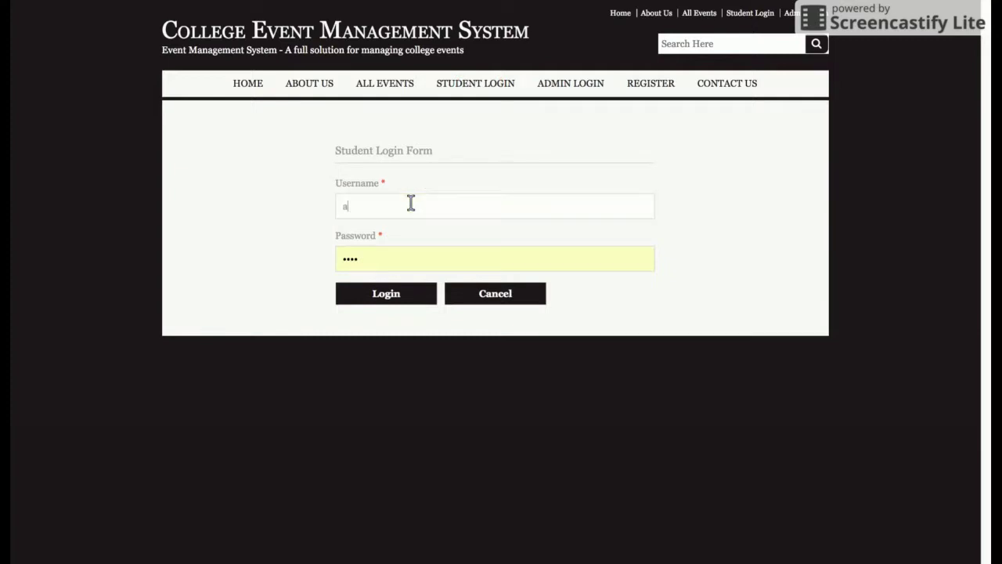
key(Tab)
key(Return)
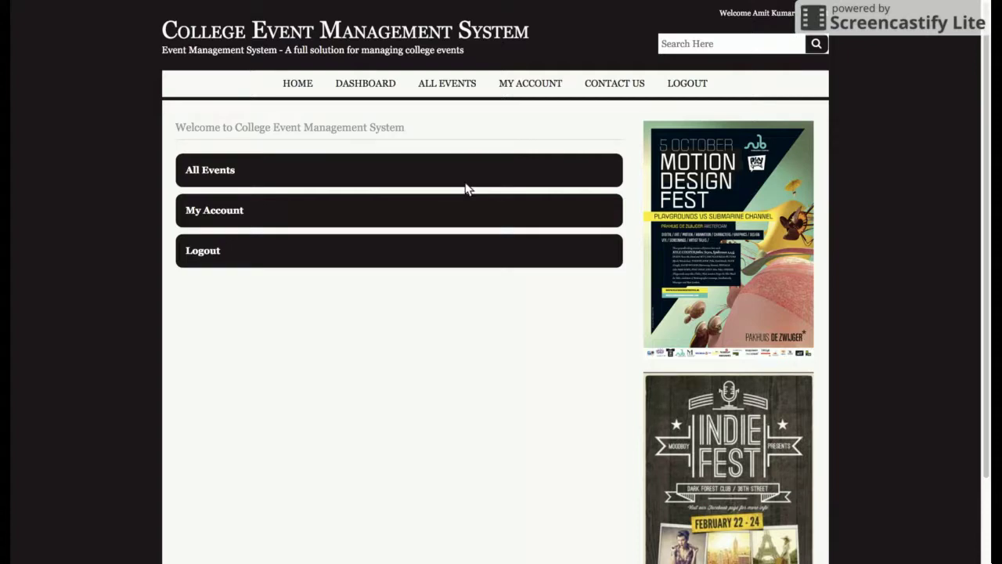
click(202, 169)
scroll(496, 225, down, 1)
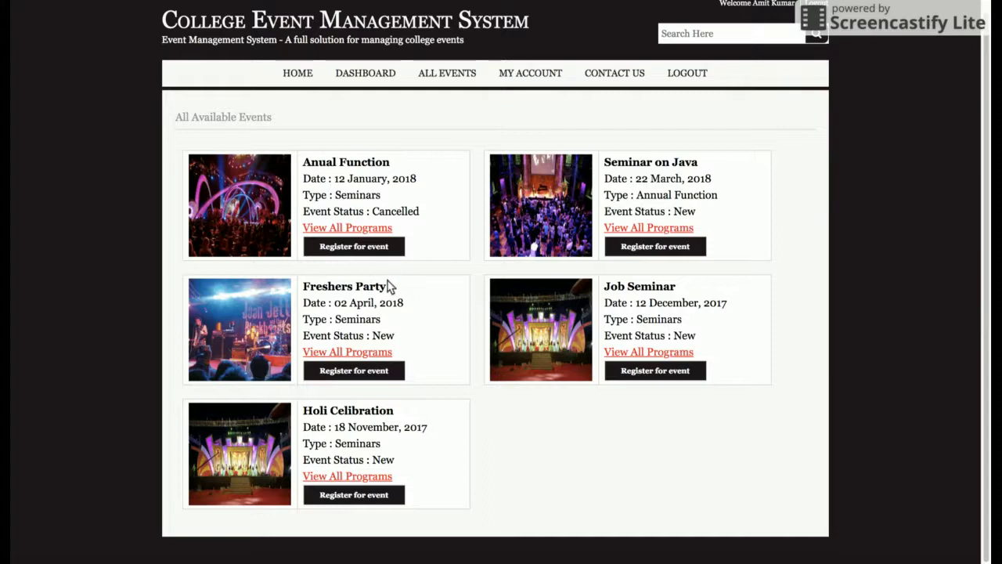
Register for the Anual Function, Seminar on Java and Job Seminar event cards.
click(373, 249)
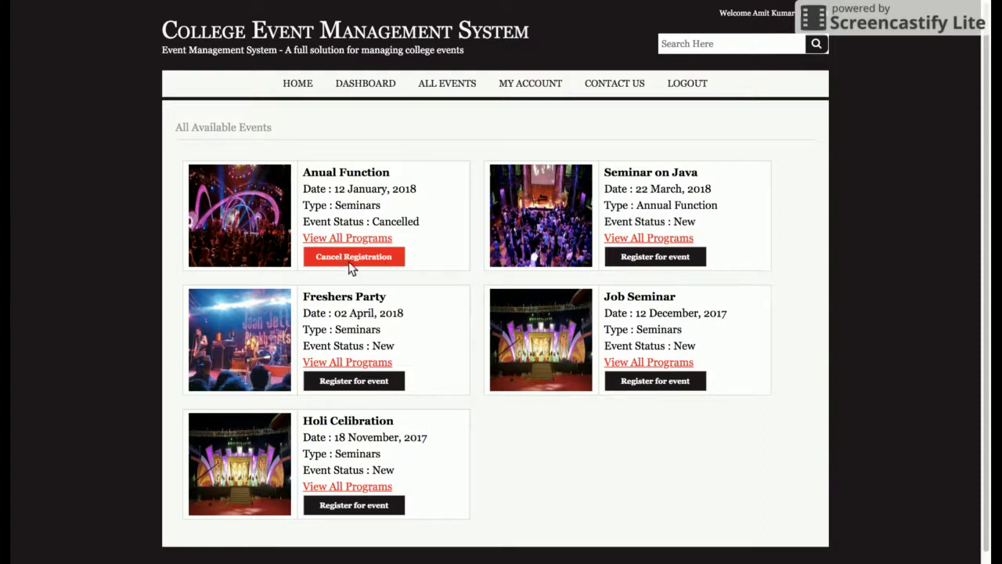
click(657, 256)
click(648, 380)
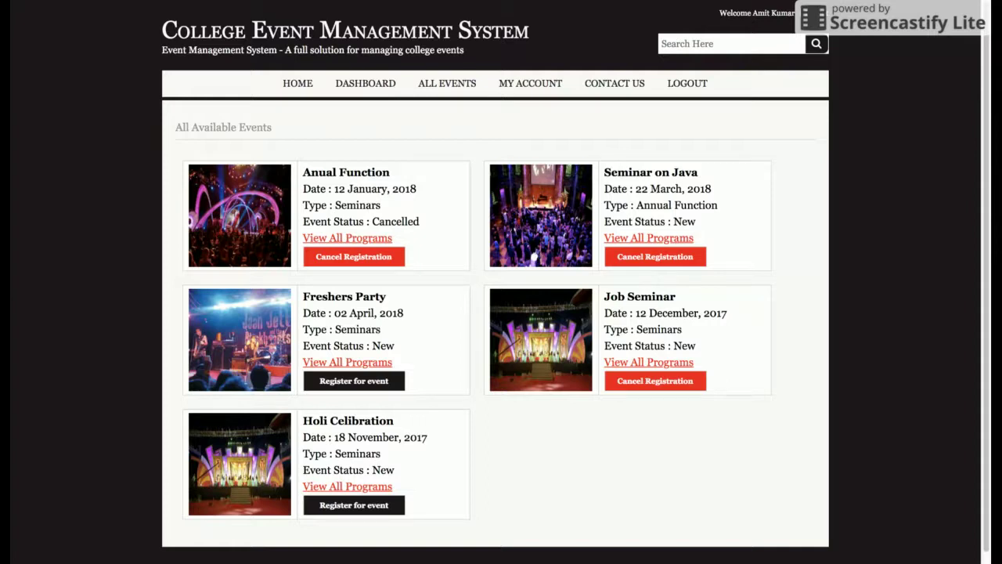
Review the student's My Account details page.
click(544, 88)
scroll(632, 292, down, 2)
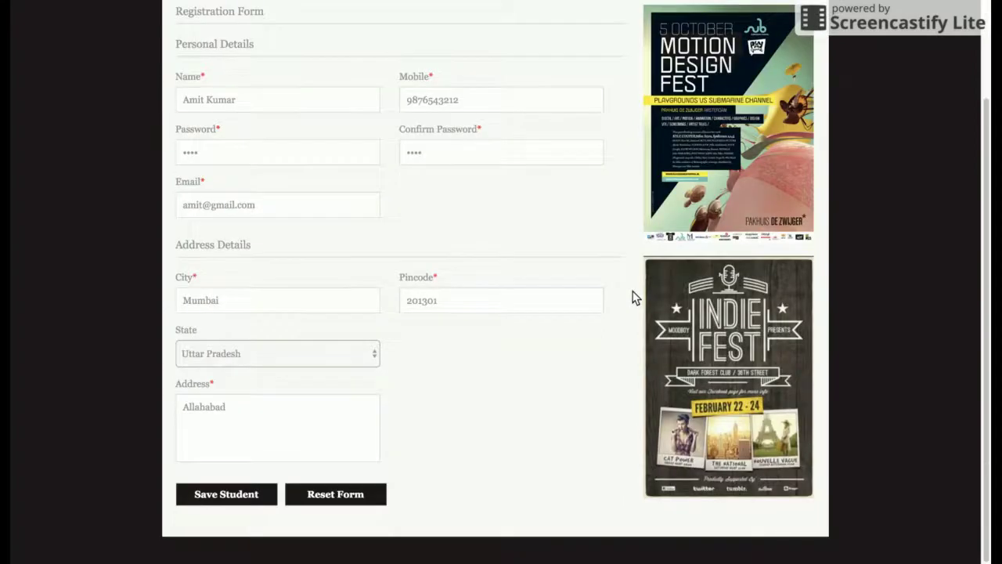
scroll(632, 292, up, 2)
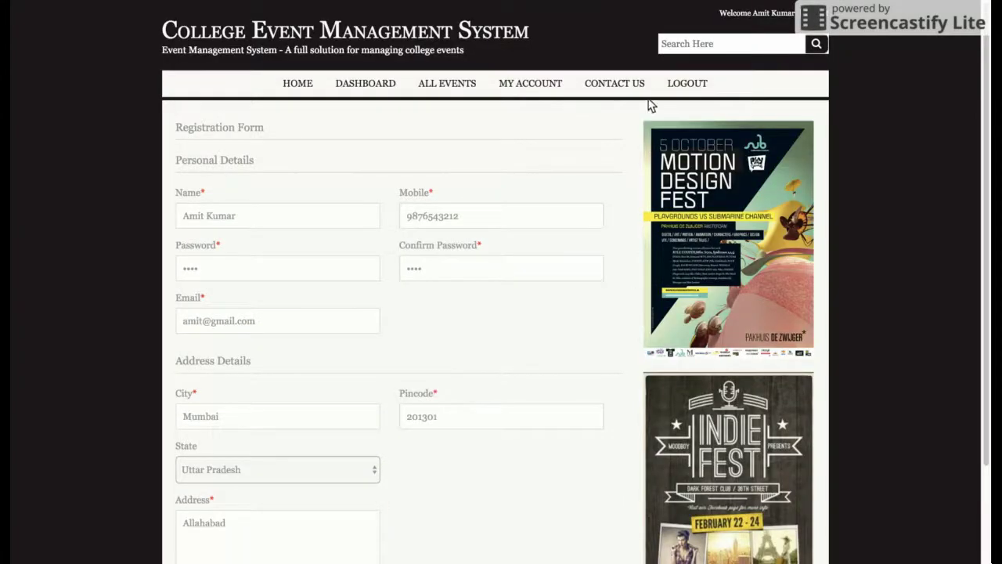
View the Contact Us form, then log out and return to the public home page.
click(614, 88)
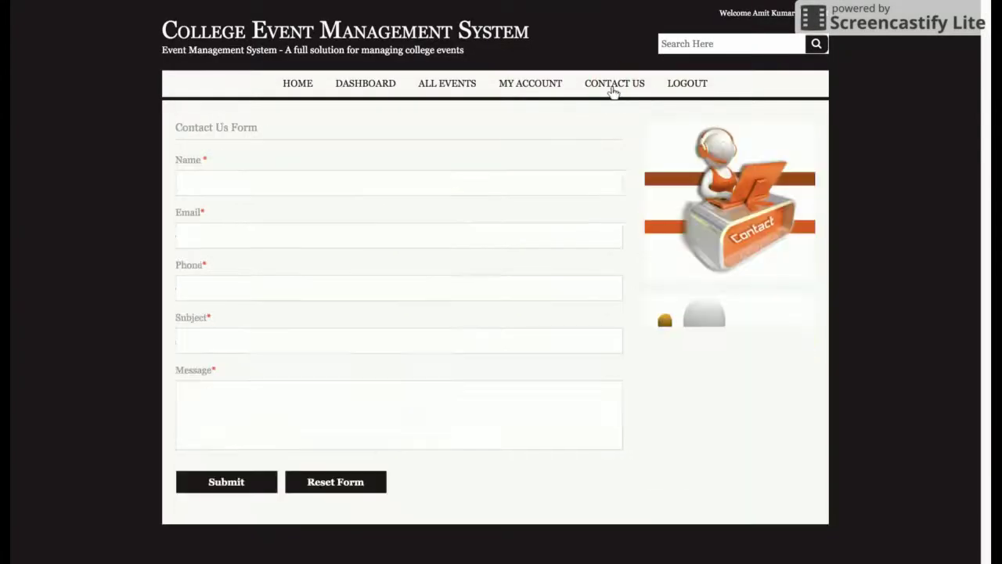
click(689, 84)
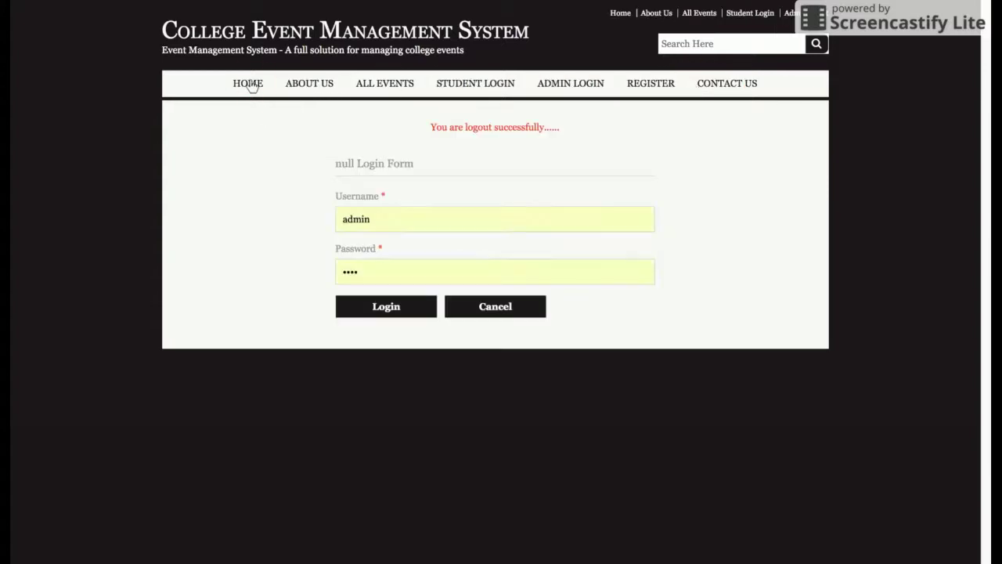
click(249, 85)
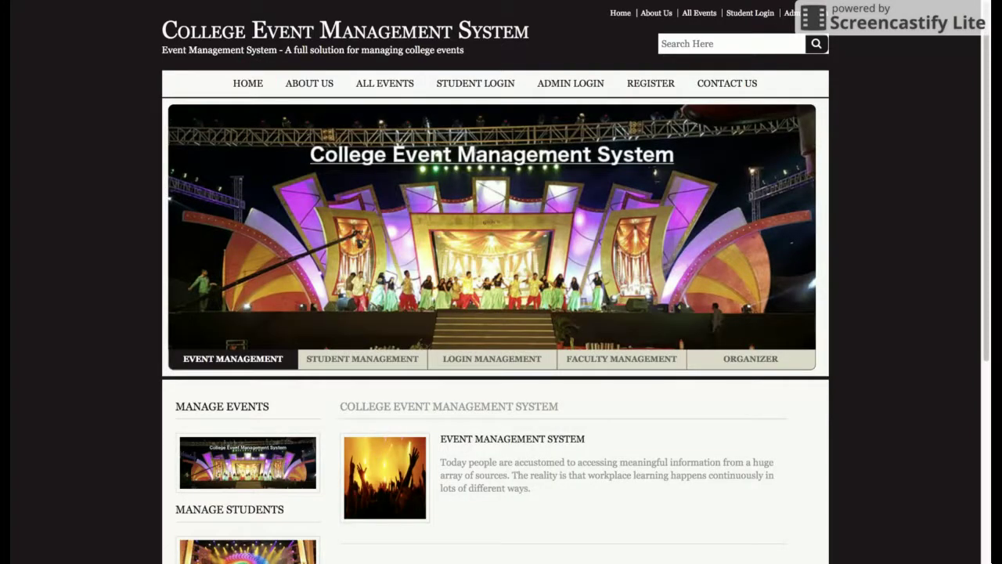